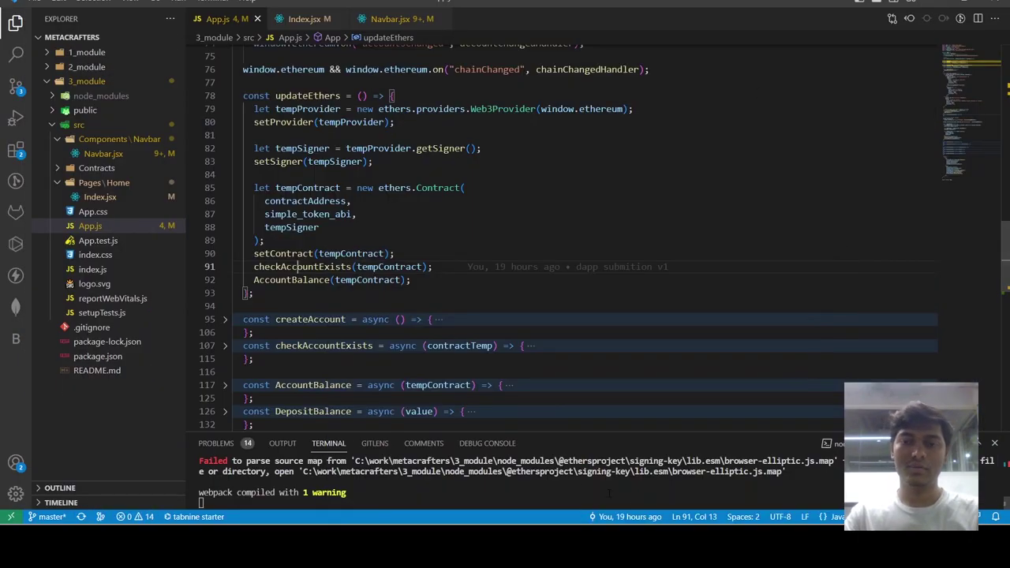
Switch past Remix and Bank Dapp to the Metacrafters Function Frontend brief and scroll through it
key(alt+Tab)
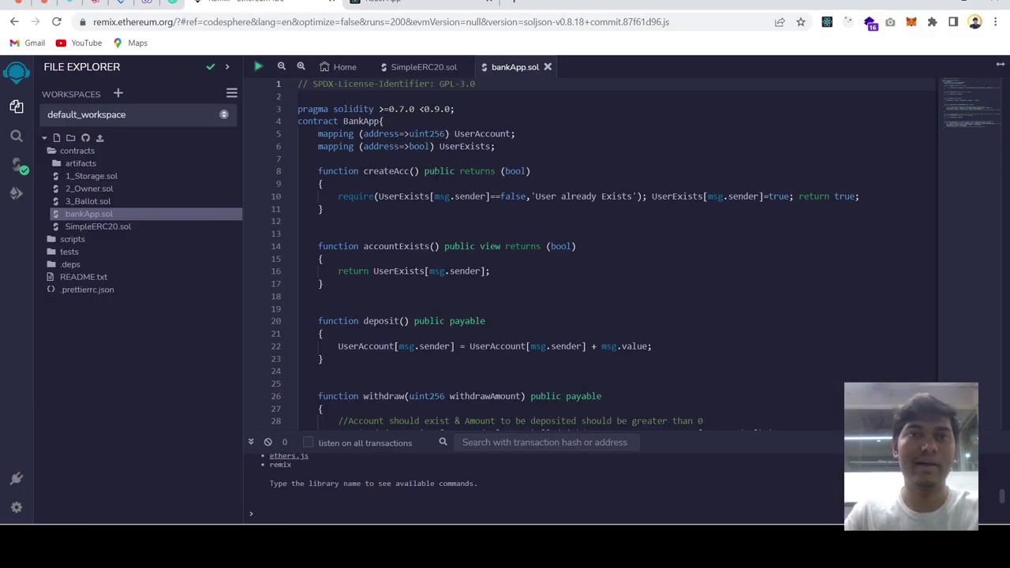
click(395, 5)
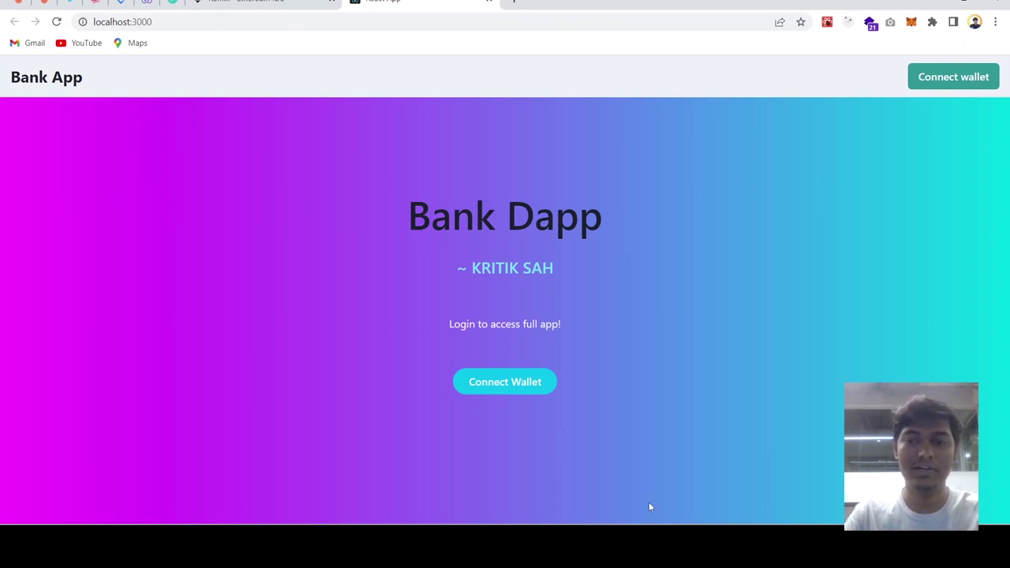
key(alt+Tab)
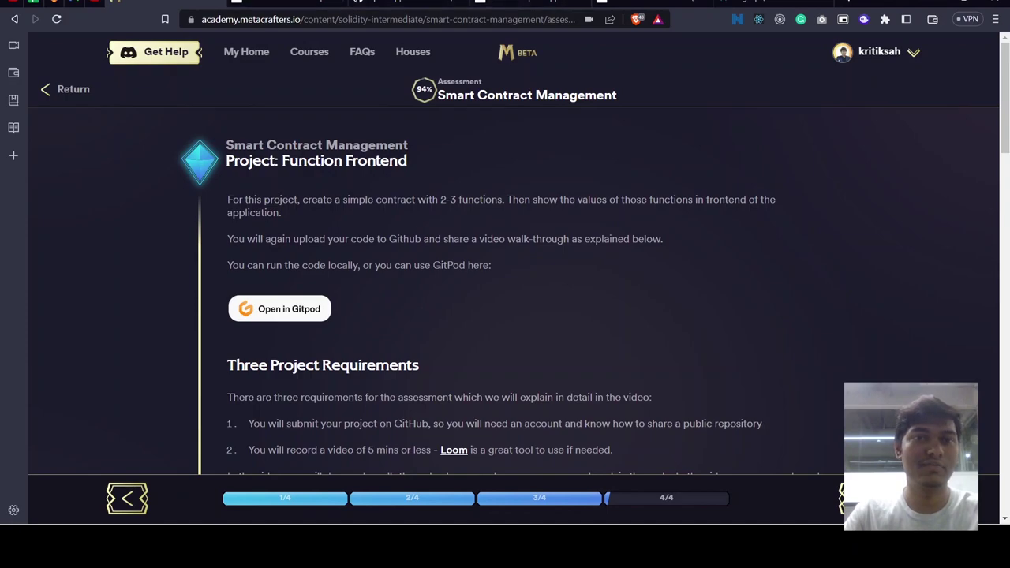
scroll(331, 222, down, 3)
scroll(331, 222, down, 6)
scroll(331, 222, down, 6)
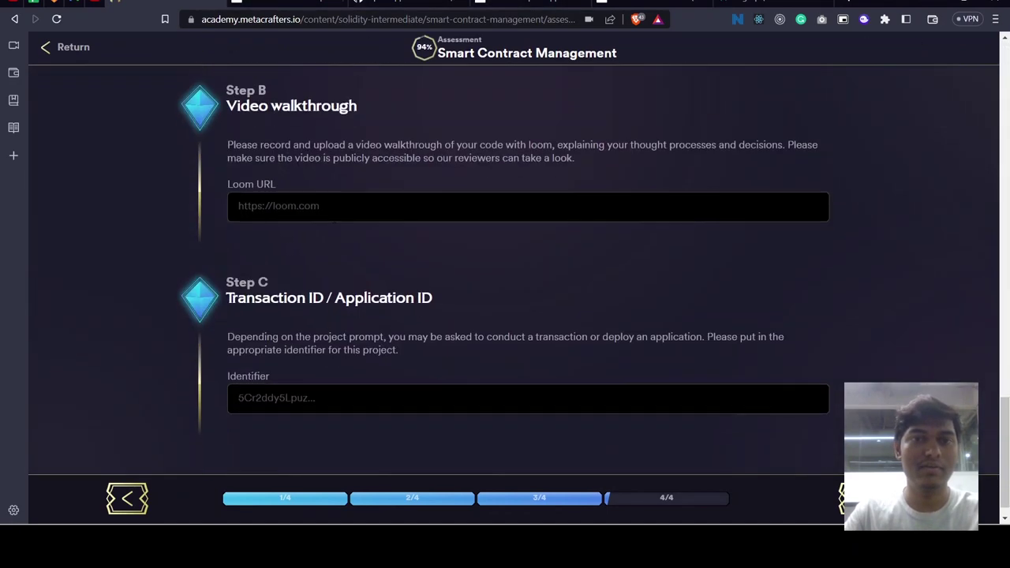
scroll(331, 223, up, 6)
scroll(355, 217, up, 6)
scroll(386, 213, up, 2)
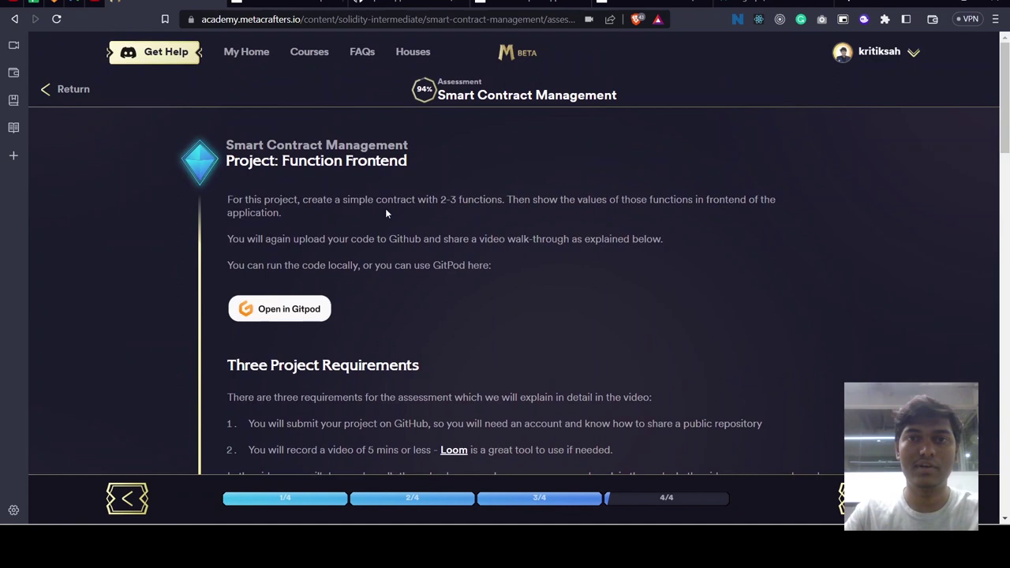
click(651, 546)
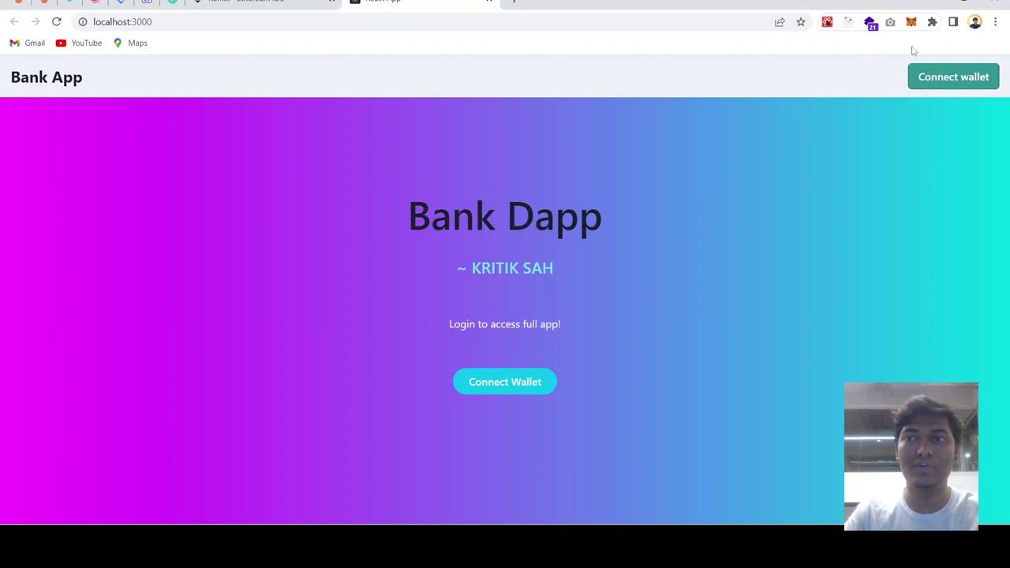
Connect the wallet, switch MetaMask to Account 2, and reload Bank Dapp to its login page
click(942, 85)
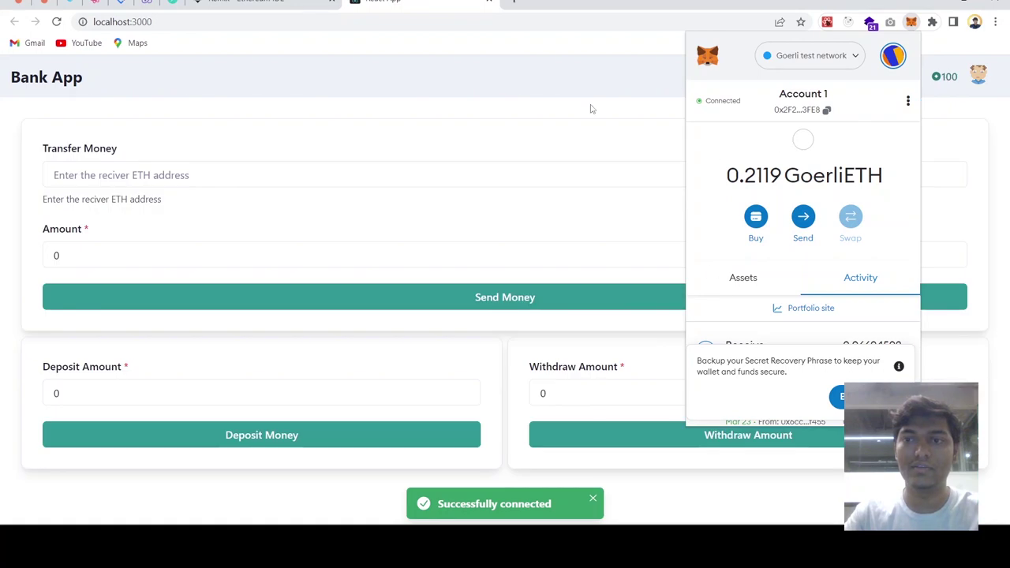
click(594, 113)
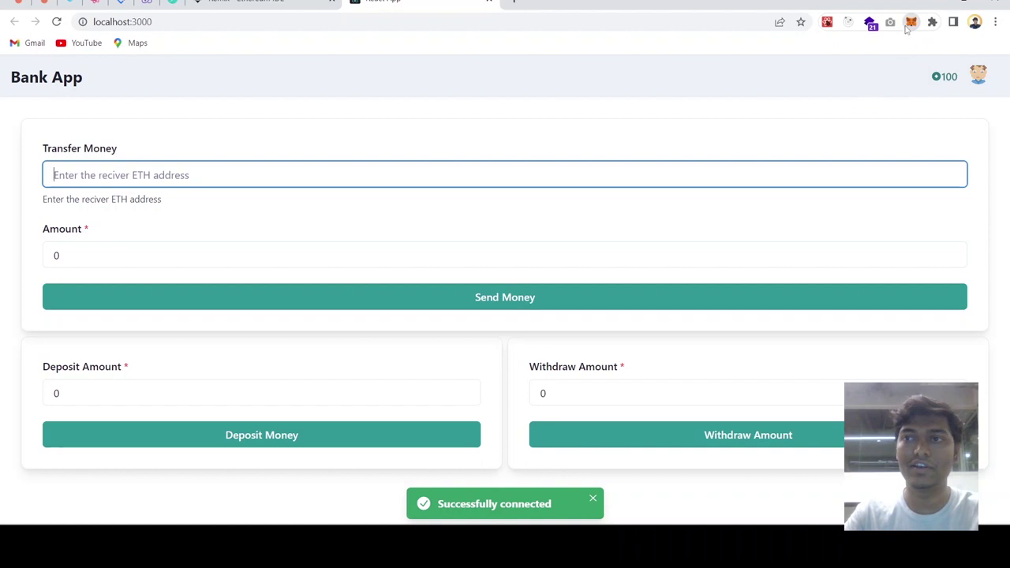
click(911, 23)
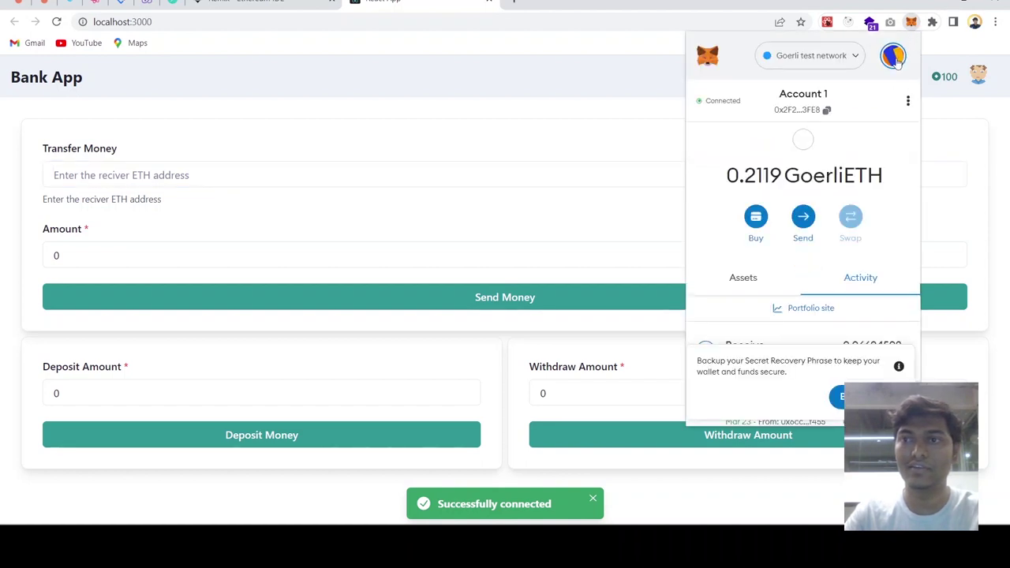
click(894, 57)
click(814, 153)
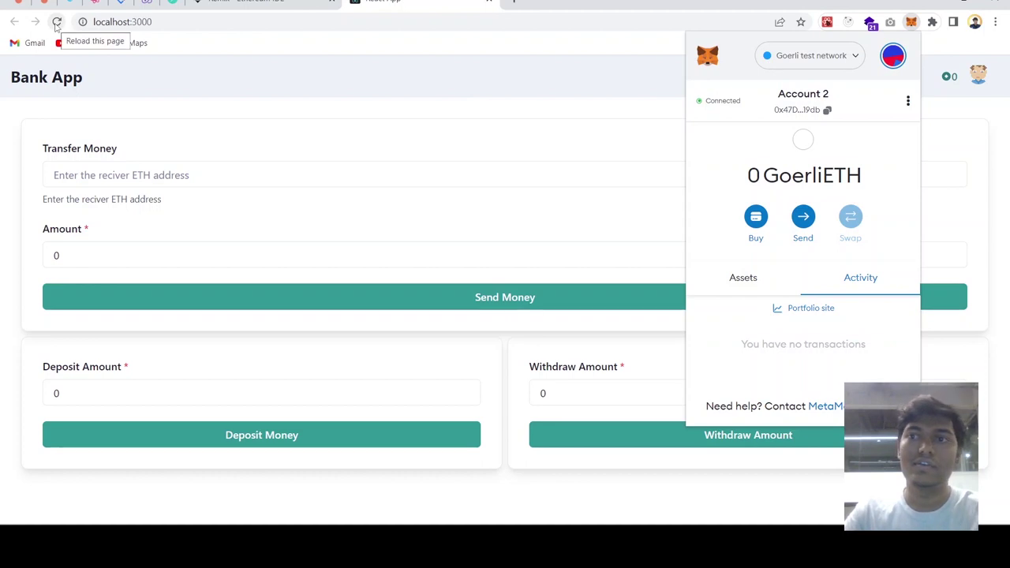
click(57, 22)
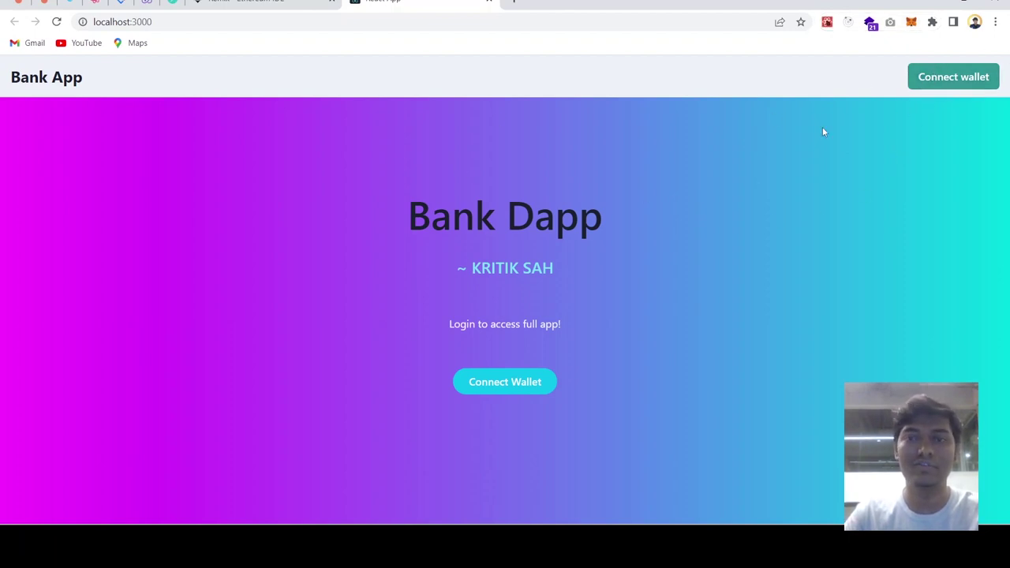
Connect Account 2 to Bank Dapp and note its no-bank-account message
click(947, 81)
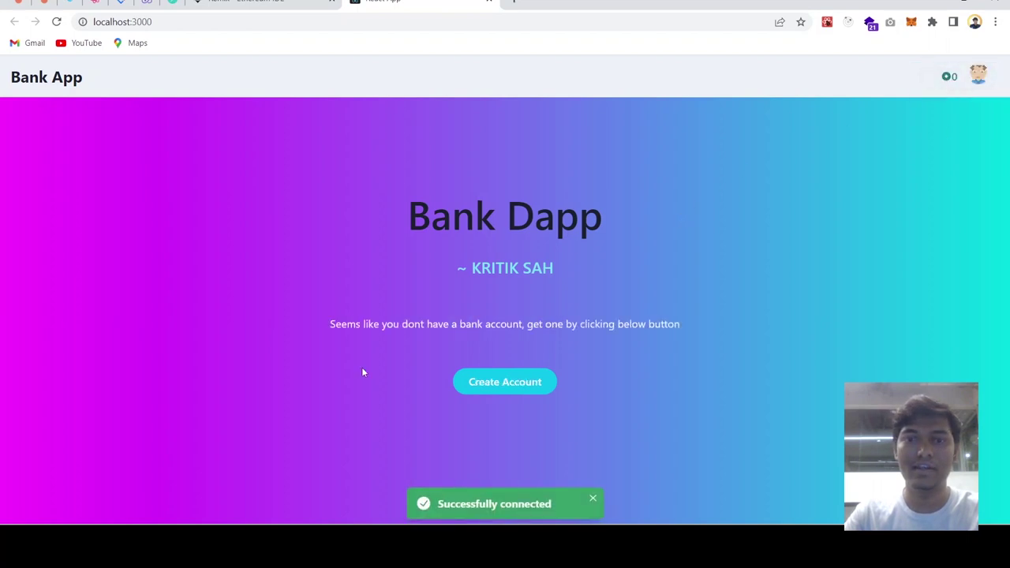
drag(306, 331, 700, 321)
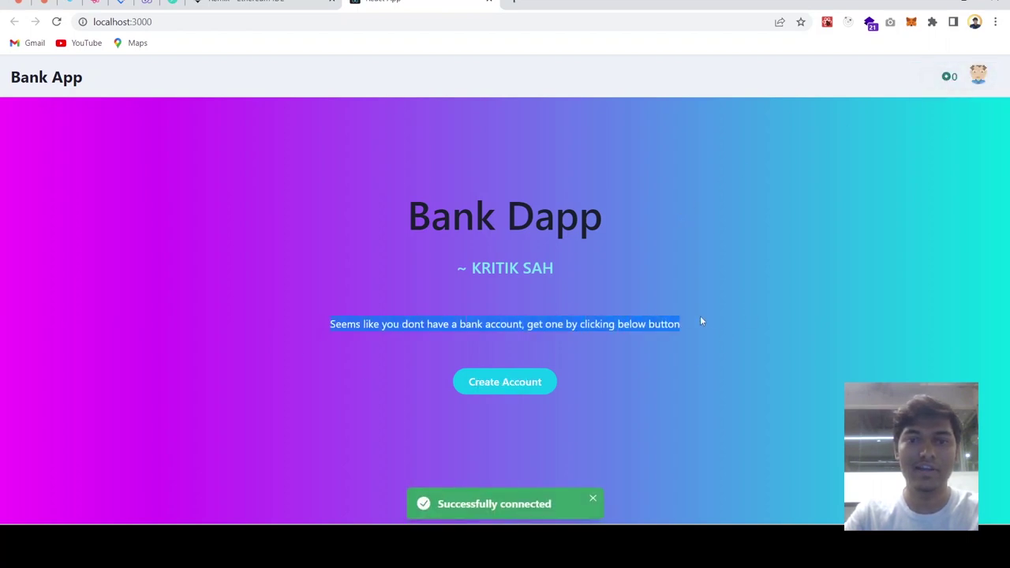
click(576, 345)
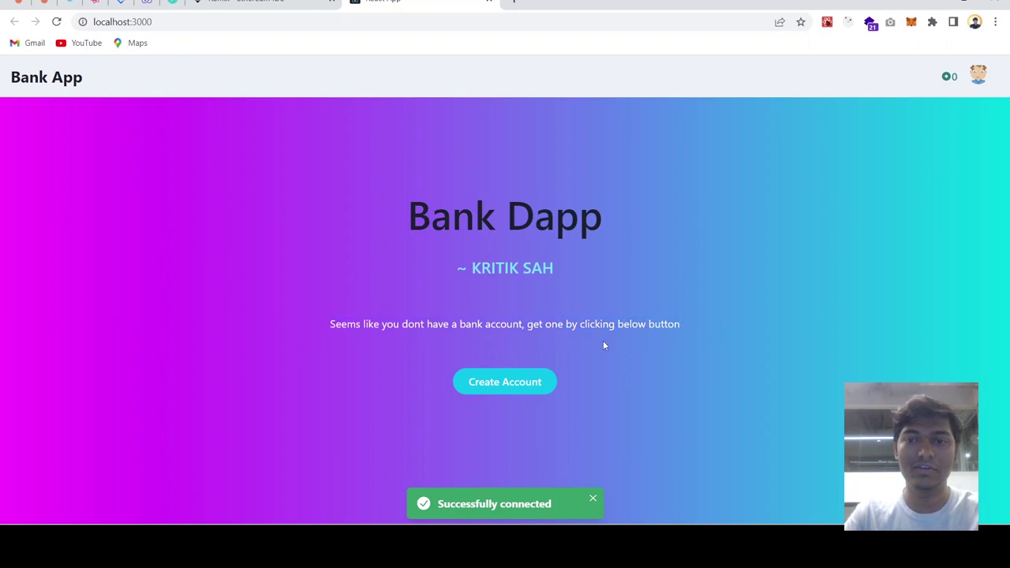
Request a new bank account, then reject the transaction over insufficient GoerliETH for gas
click(513, 387)
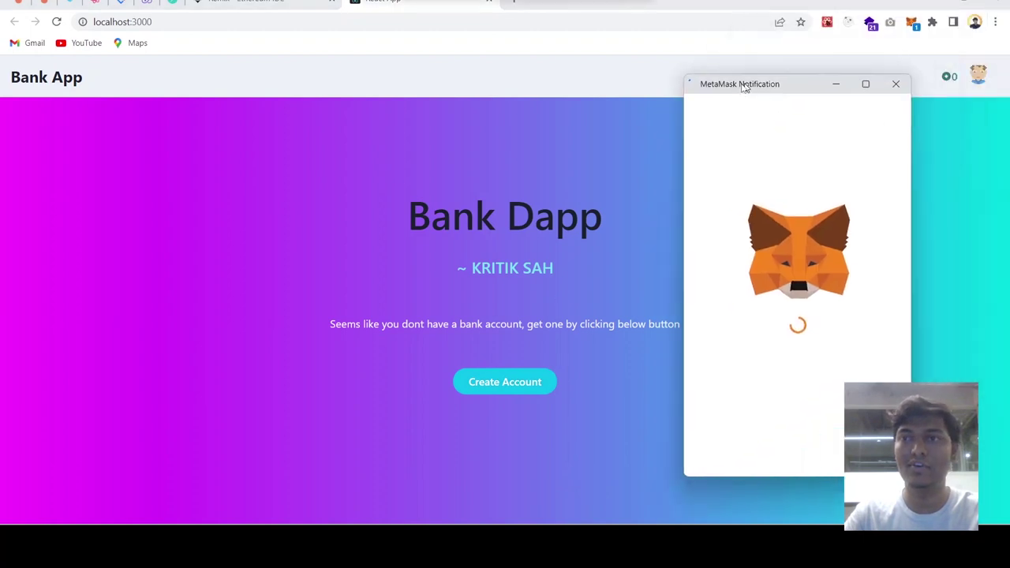
drag(846, 2, 687, 54)
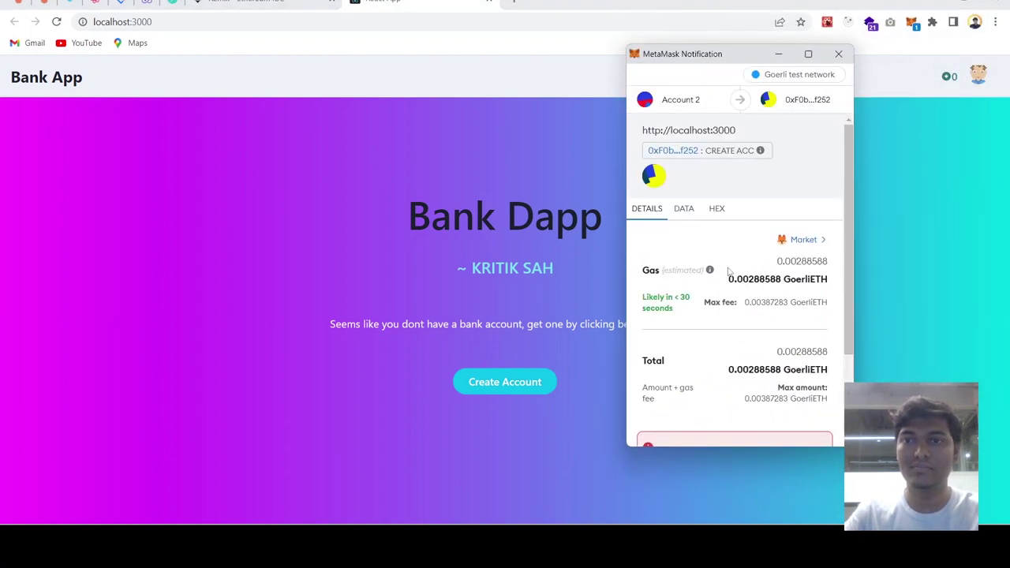
scroll(747, 302, down, 3)
scroll(740, 251, up, 3)
scroll(741, 252, down, 3)
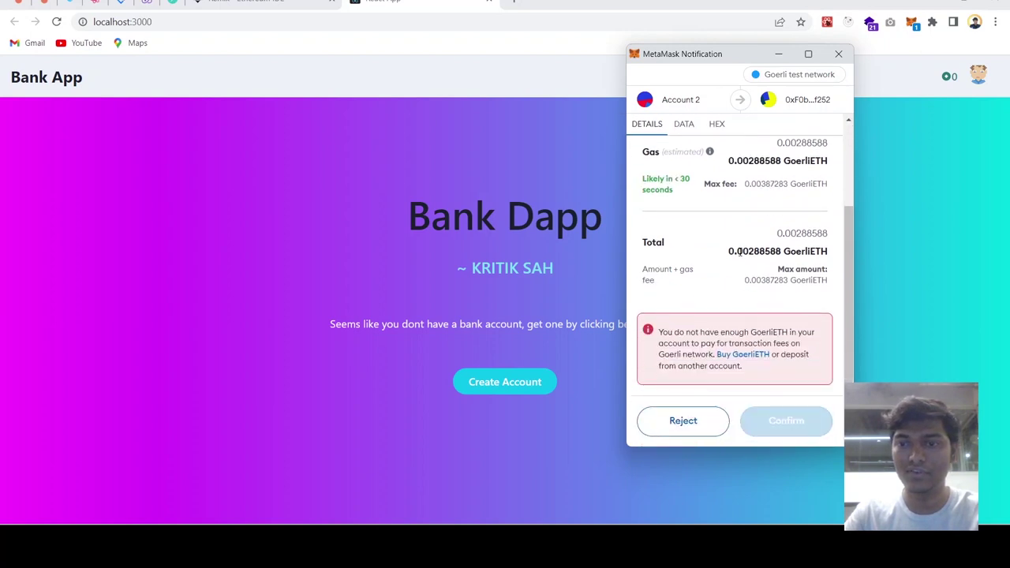
scroll(740, 257, up, 3)
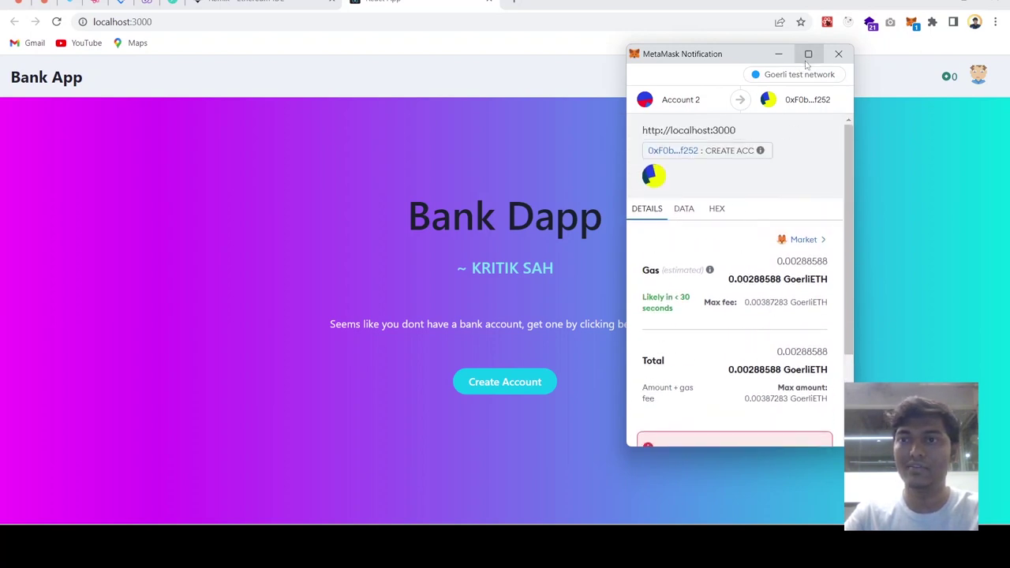
scroll(713, 382, down, 3)
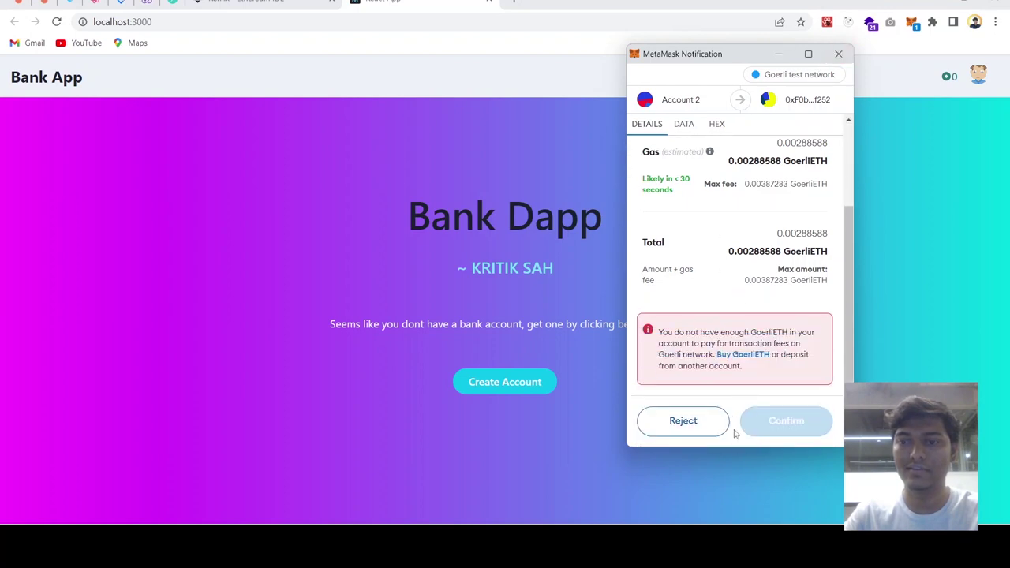
click(703, 424)
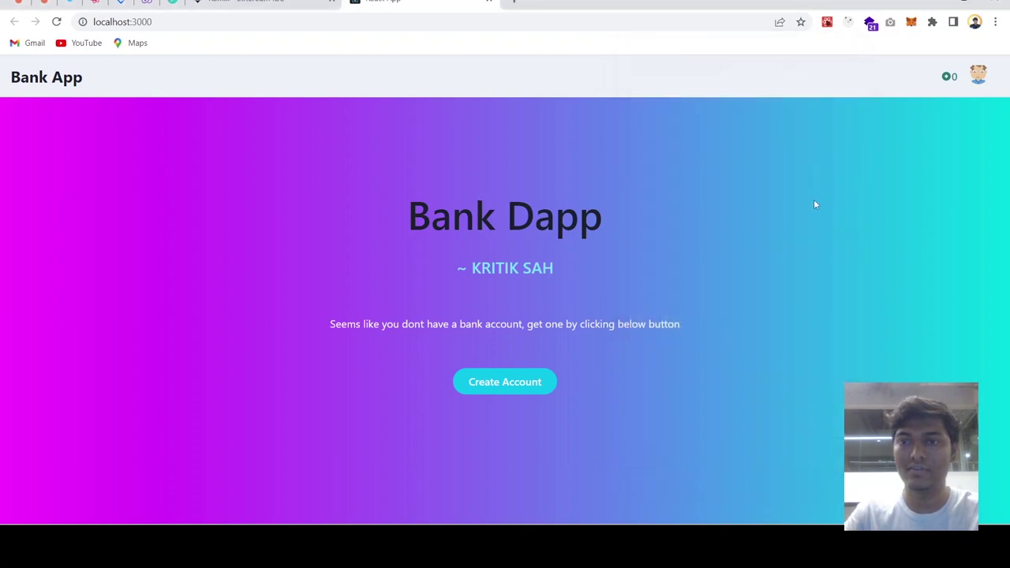
Copy Account 2's address in MetaMask and switch the wallet to Account 1
click(911, 23)
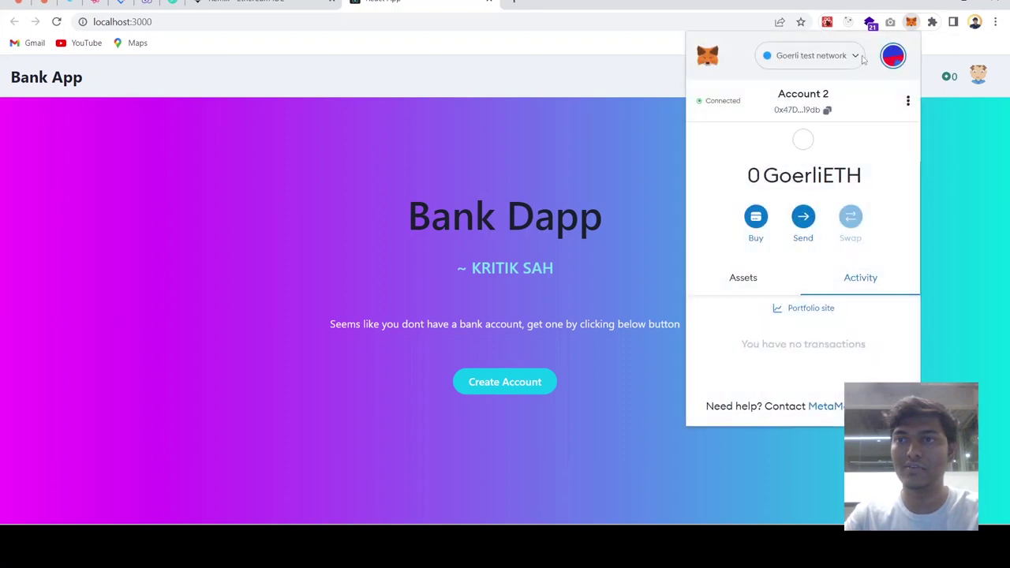
click(827, 111)
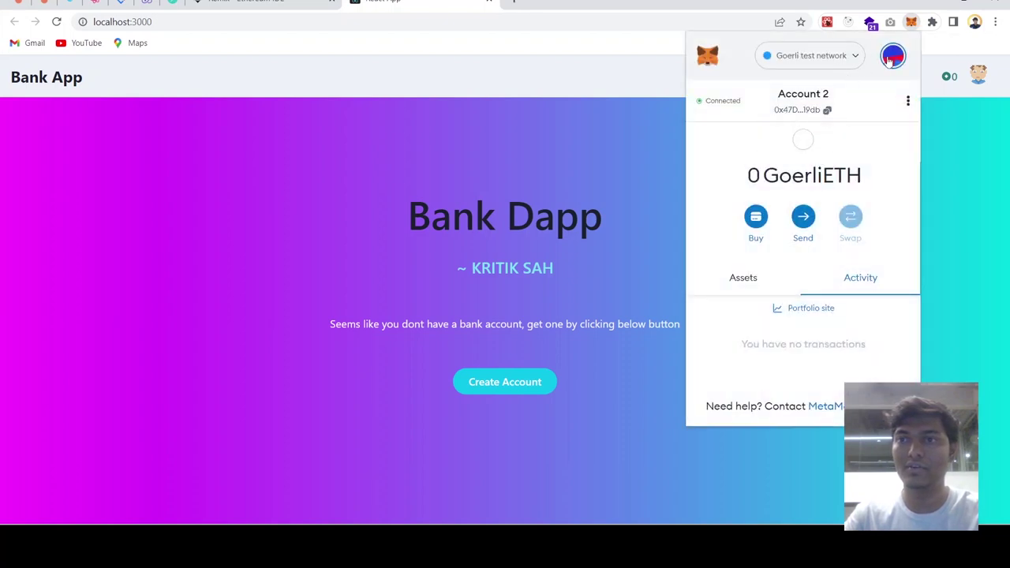
click(892, 57)
click(789, 116)
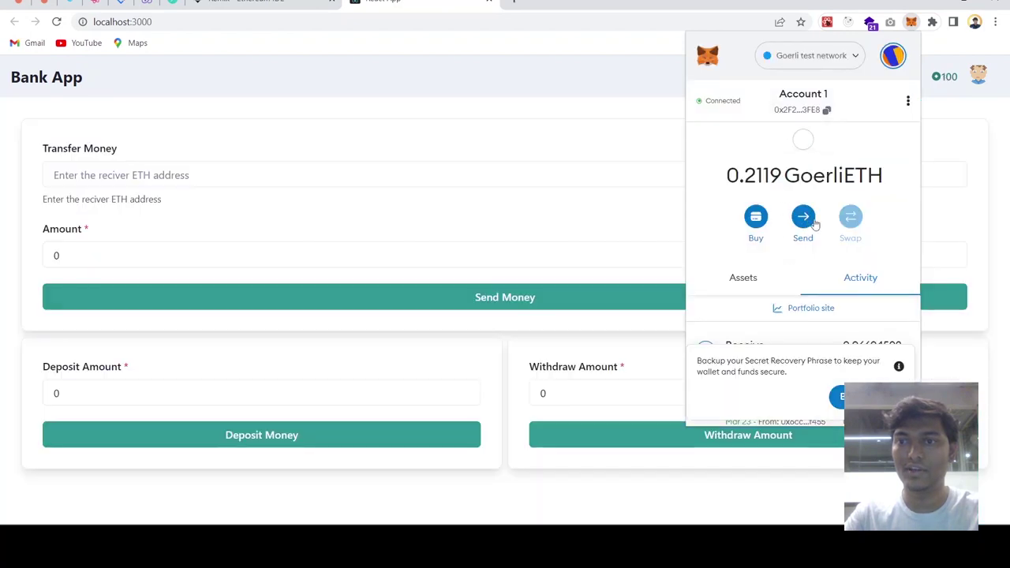
Send 0.1006635 GoerliETH from Account 1 to Account 2's pasted address
click(804, 219)
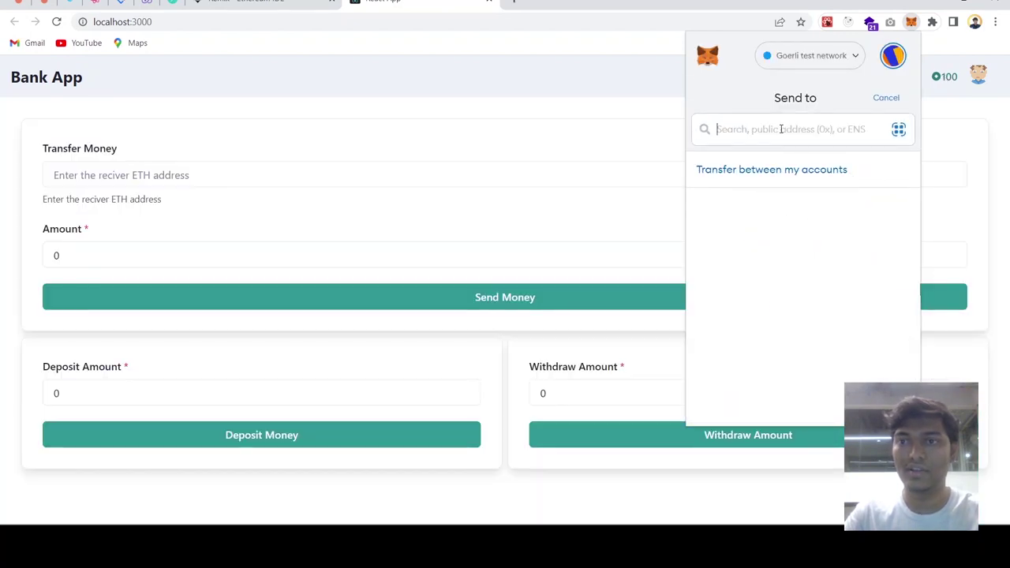
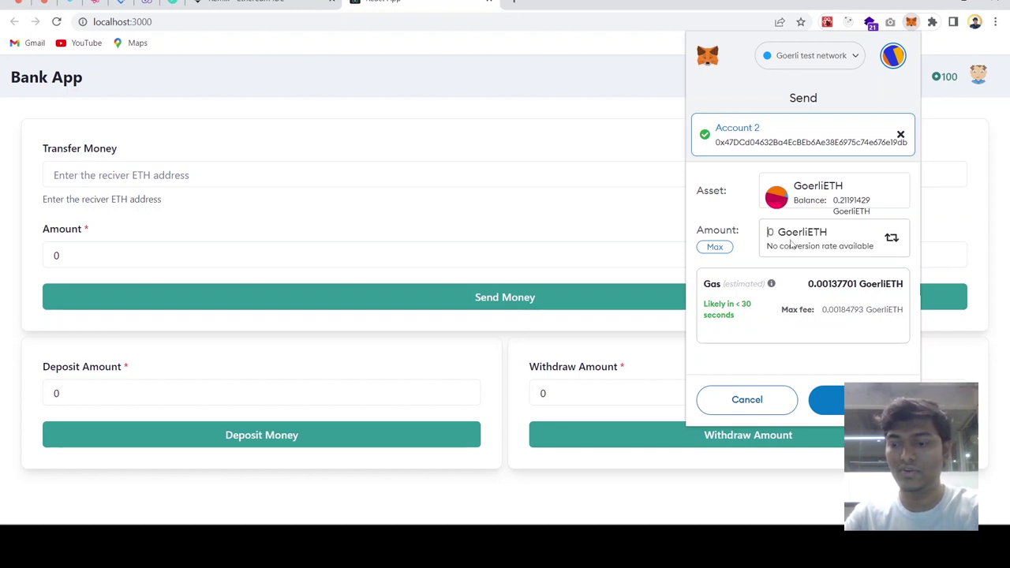
click(710, 248)
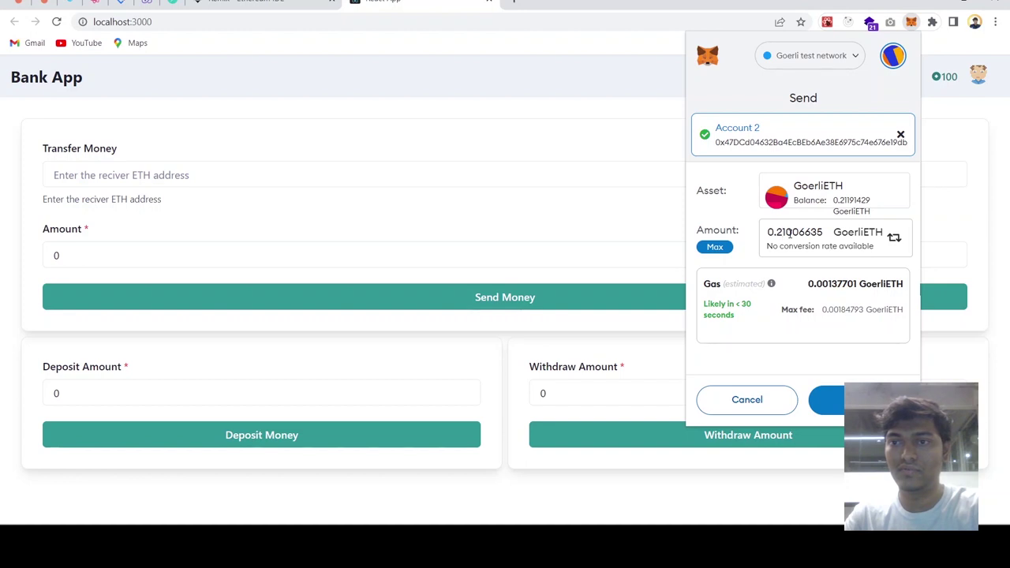
click(789, 232)
key(BackSpace)
key(BackSpace)
text(1)
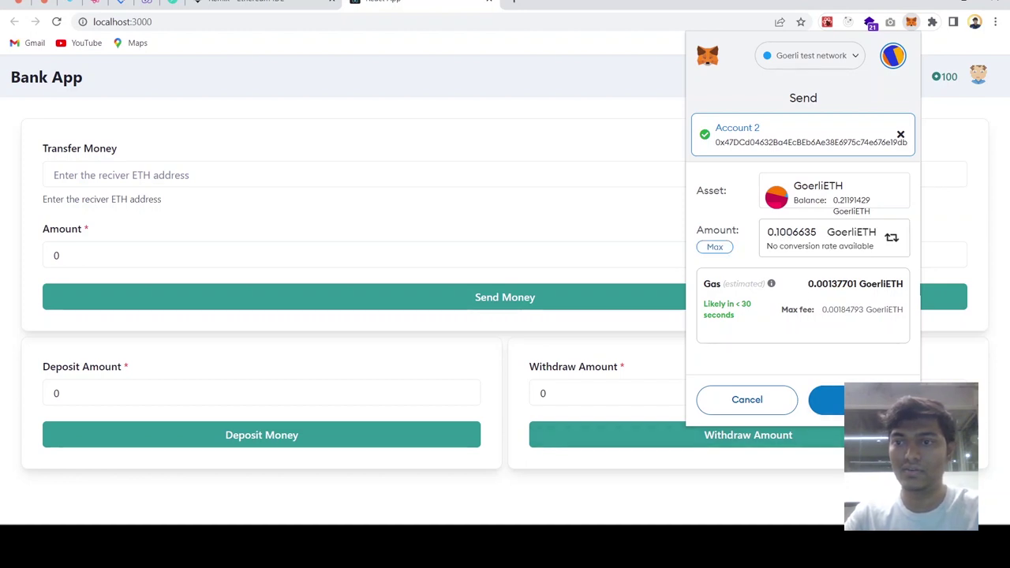
click(824, 399)
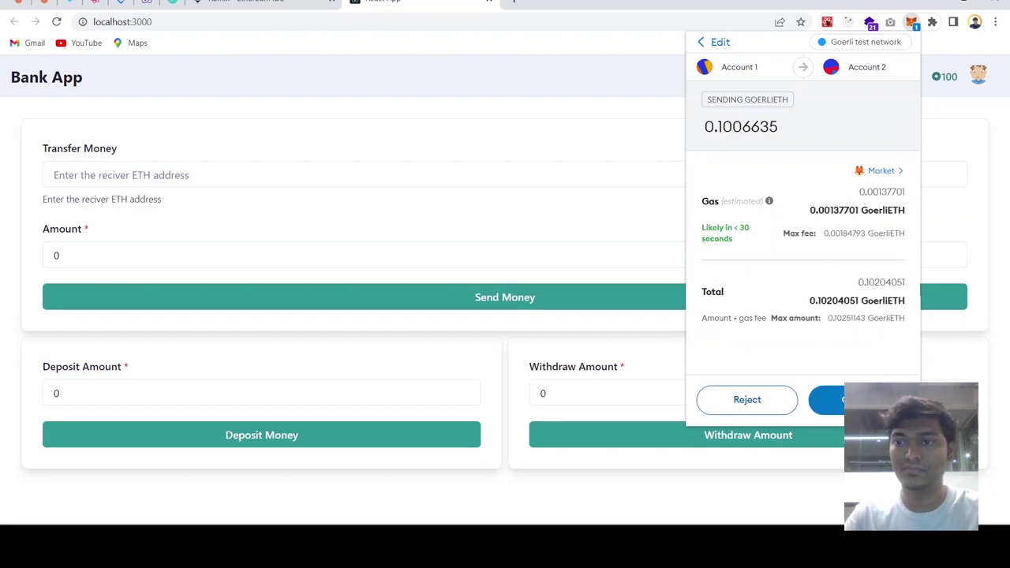
click(825, 399)
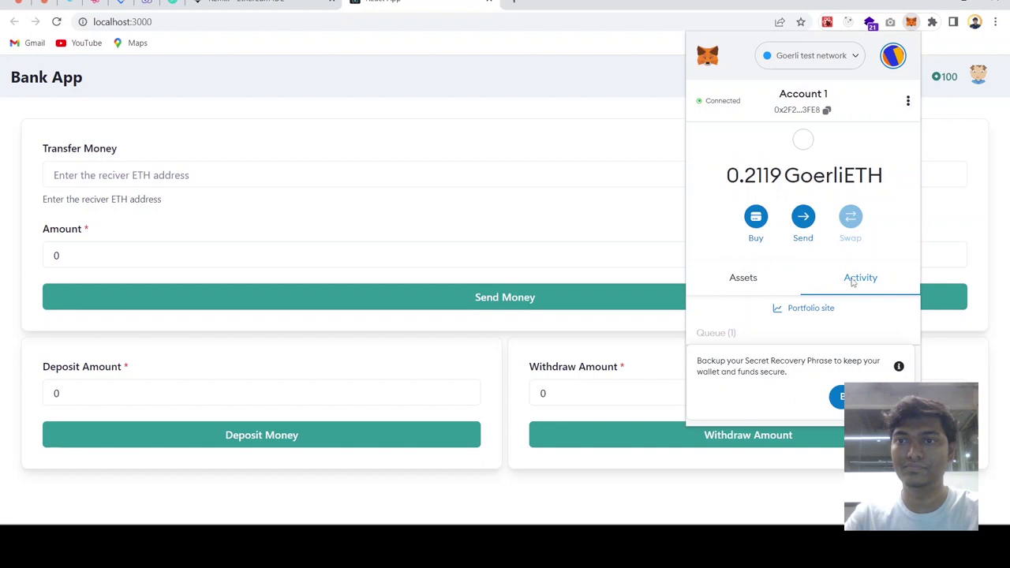
Review Account 1's activity with the pending send, then close MetaMask
scroll(781, 296, down, 2)
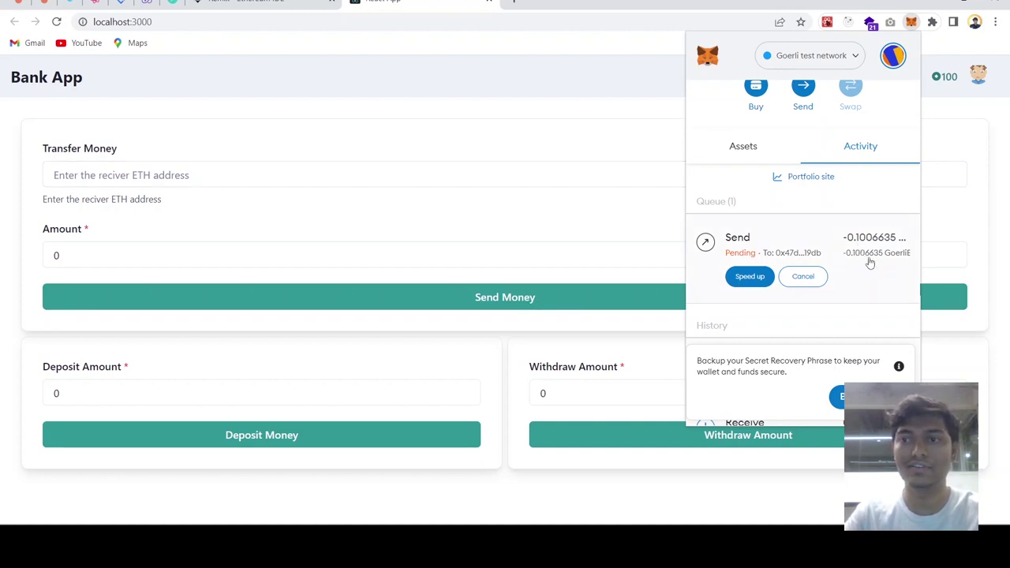
scroll(875, 267, up, 3)
scroll(821, 260, down, 4)
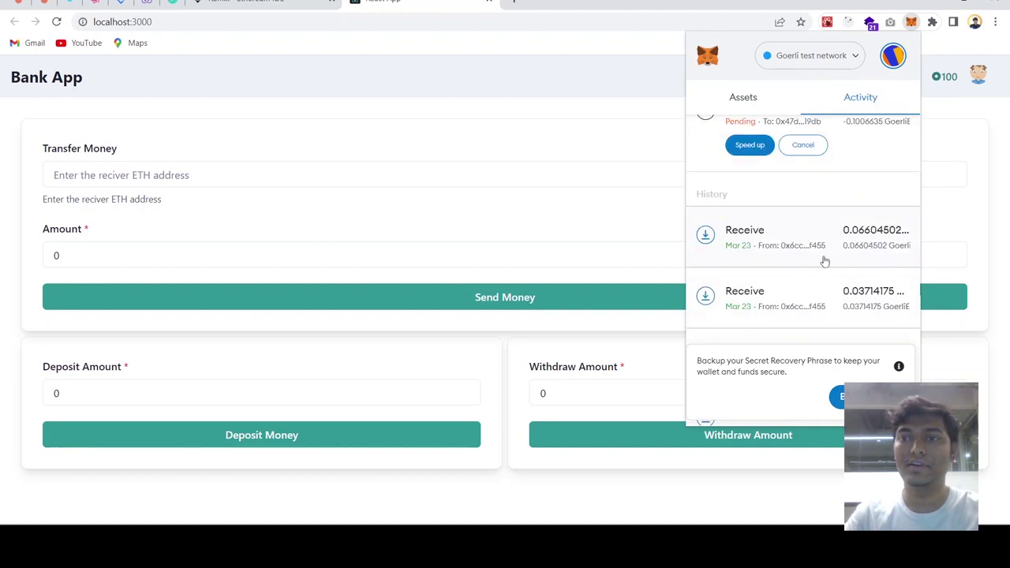
scroll(840, 206, up, 1)
scroll(821, 224, up, 2)
scroll(825, 267, up, 3)
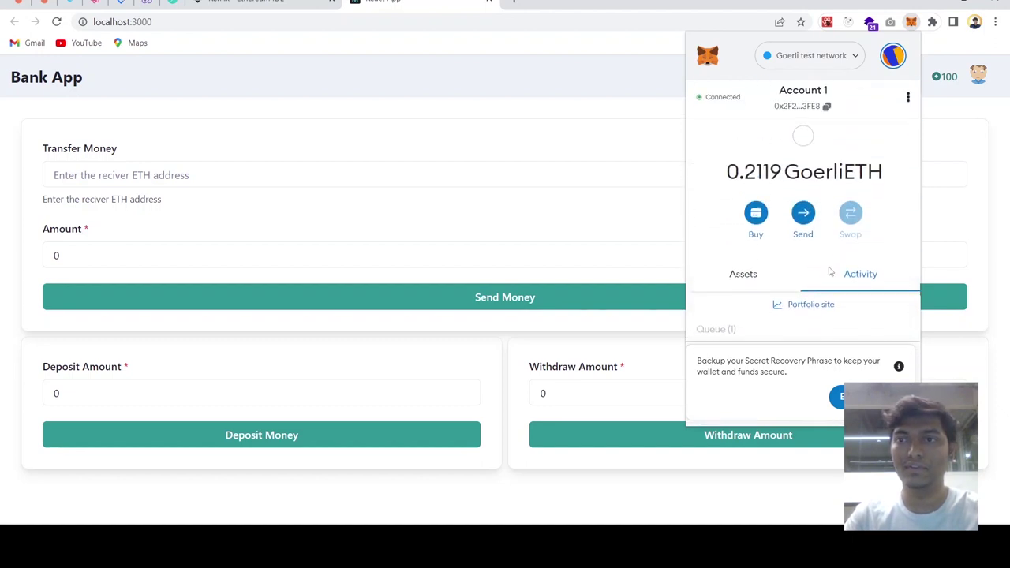
scroll(800, 177, down, 3)
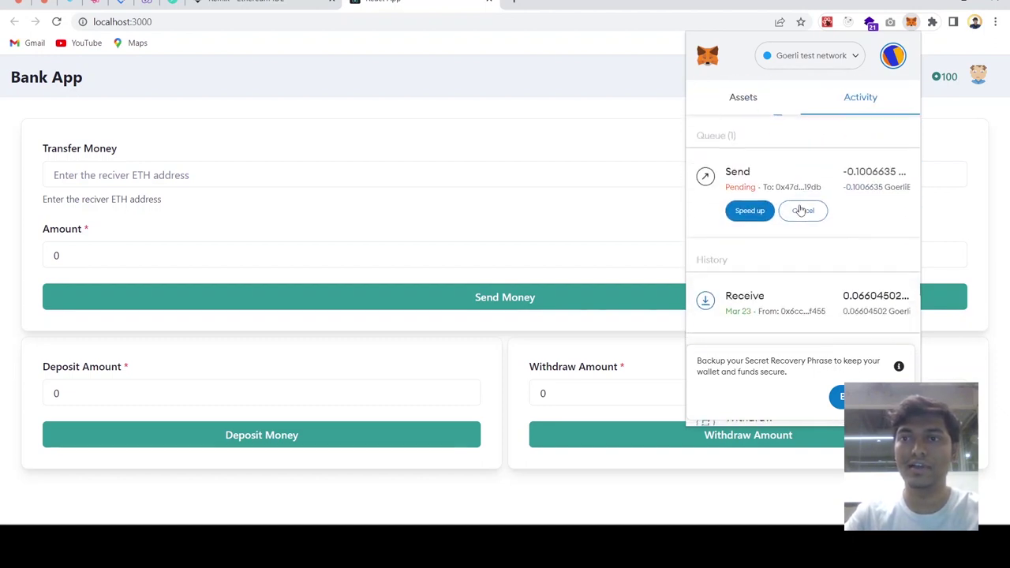
scroll(836, 202, up, 2)
click(498, 163)
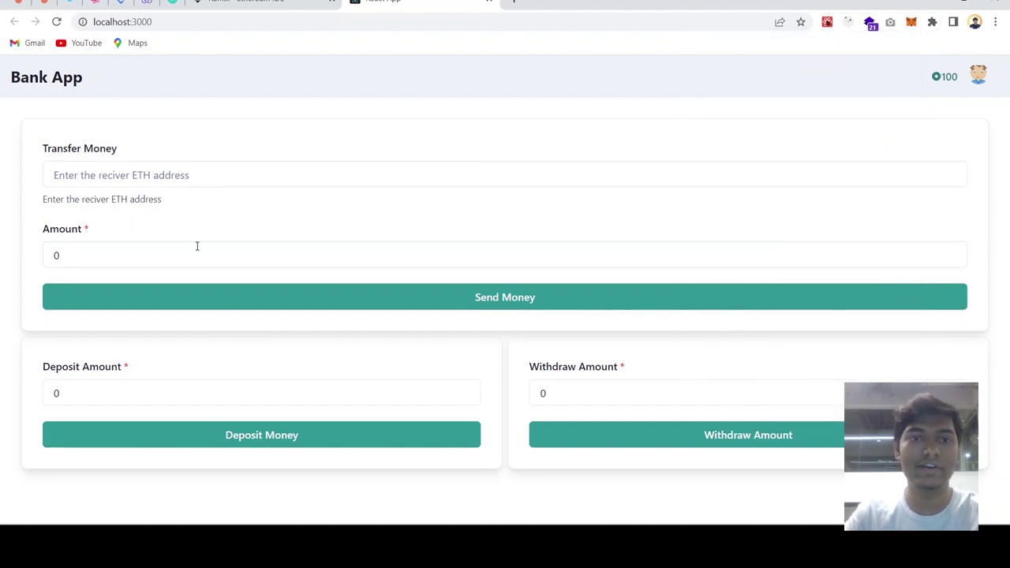
Deposit 30 into the bank and approve the transaction in MetaMask
click(108, 176)
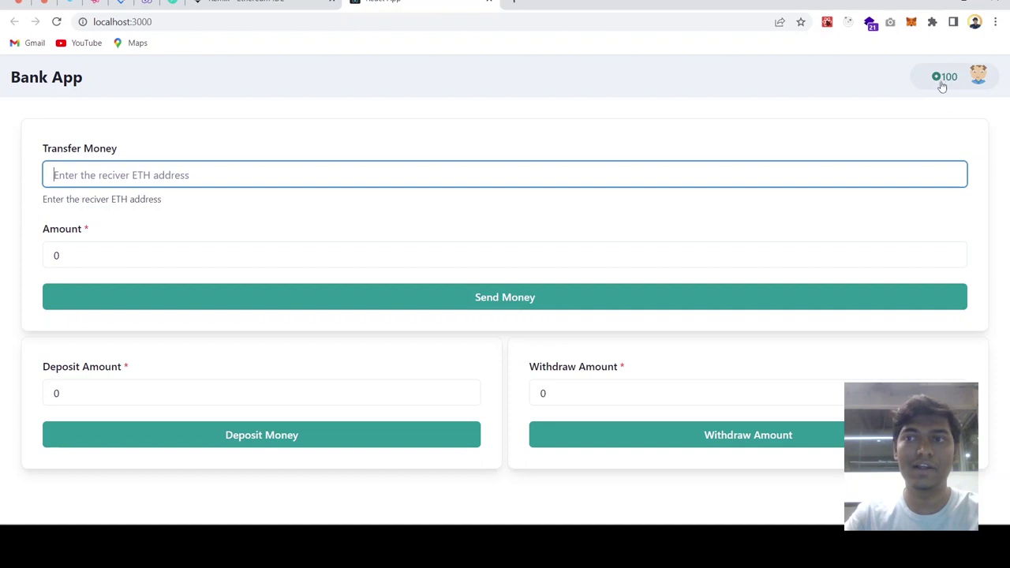
click(100, 392)
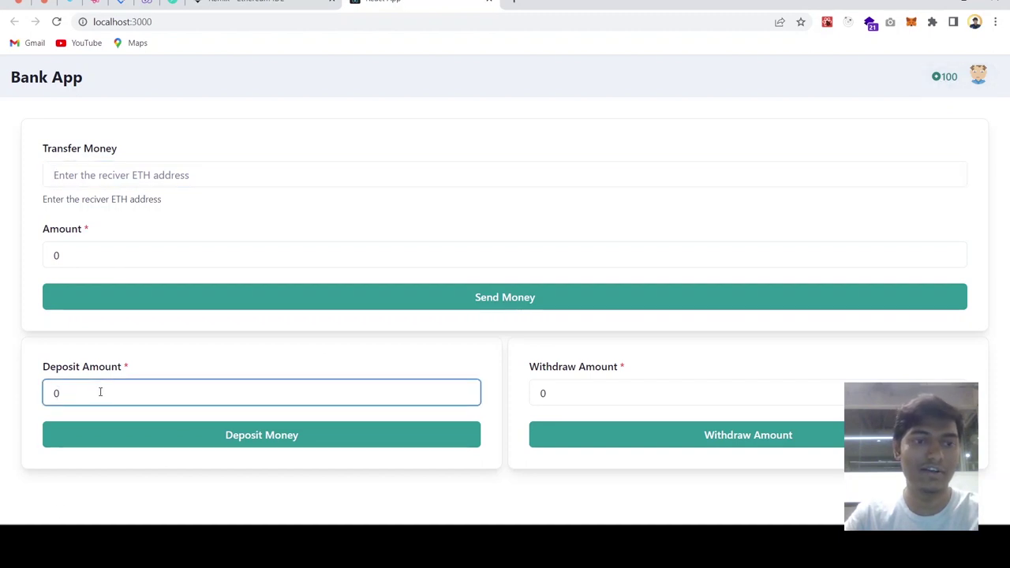
key(BackSpace)
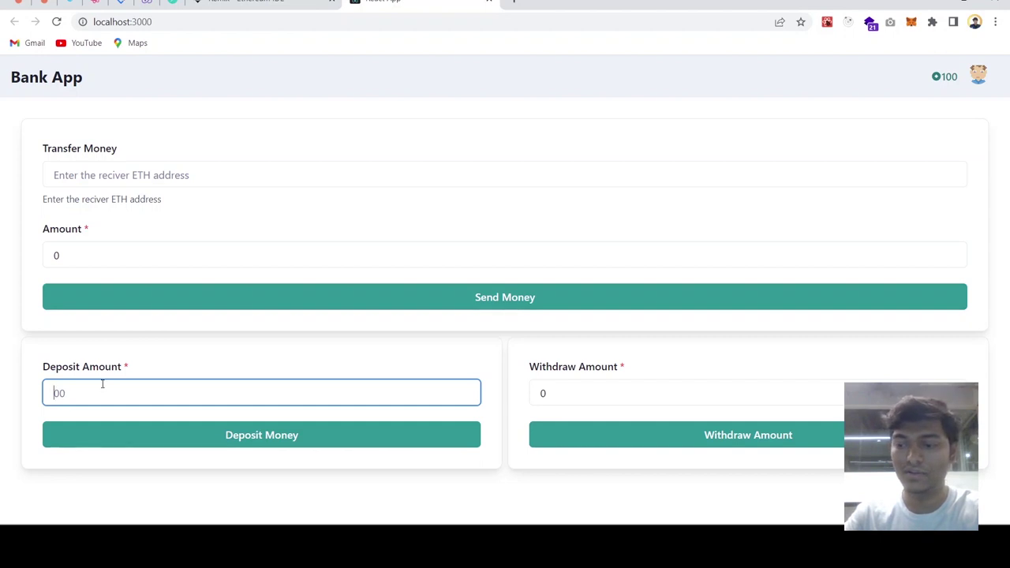
text(30)
click(142, 442)
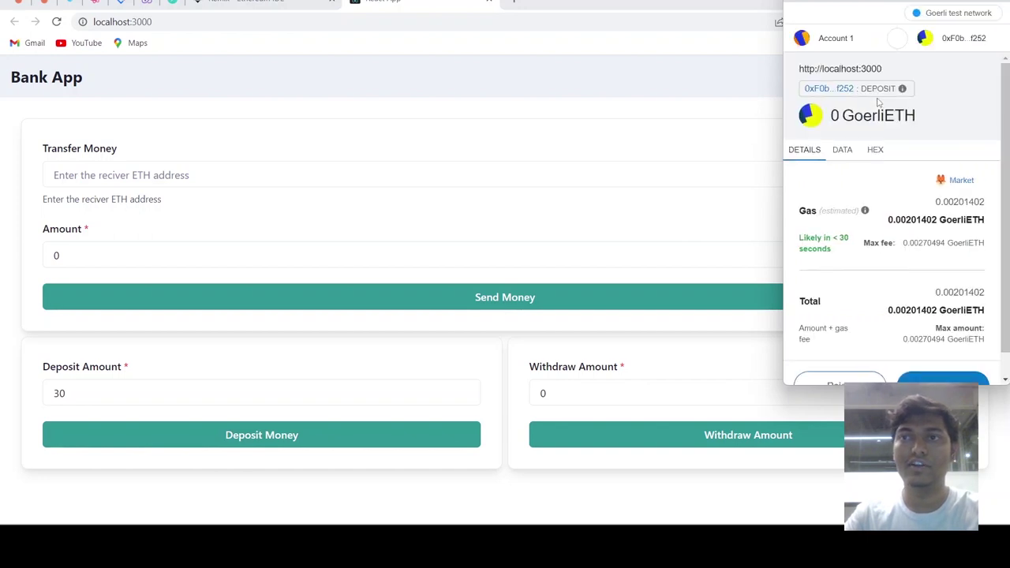
scroll(939, 221, down, 2)
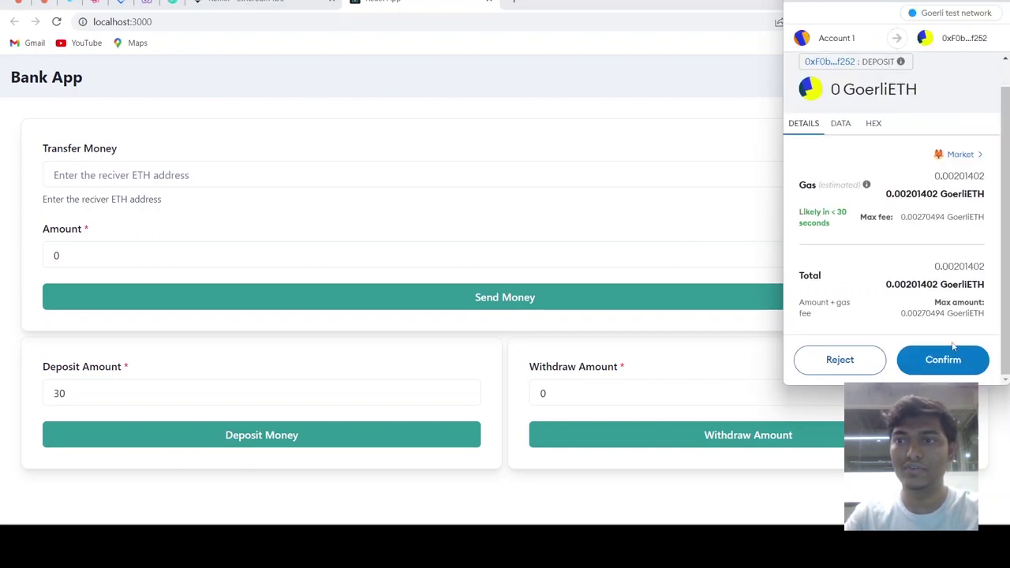
click(955, 359)
Check MetaMask activity and confirm the account details show a balance of 130
click(911, 22)
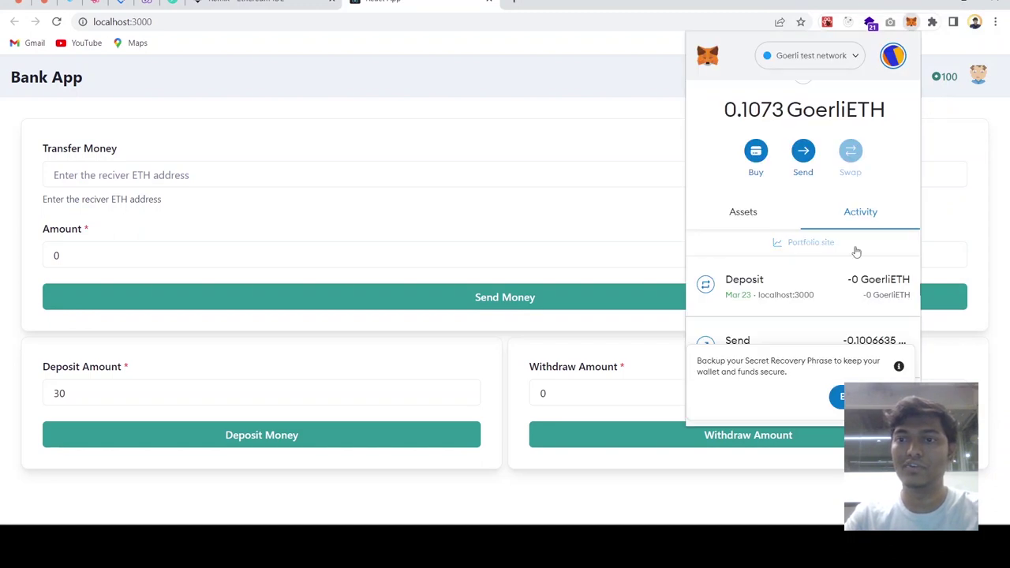
click(978, 111)
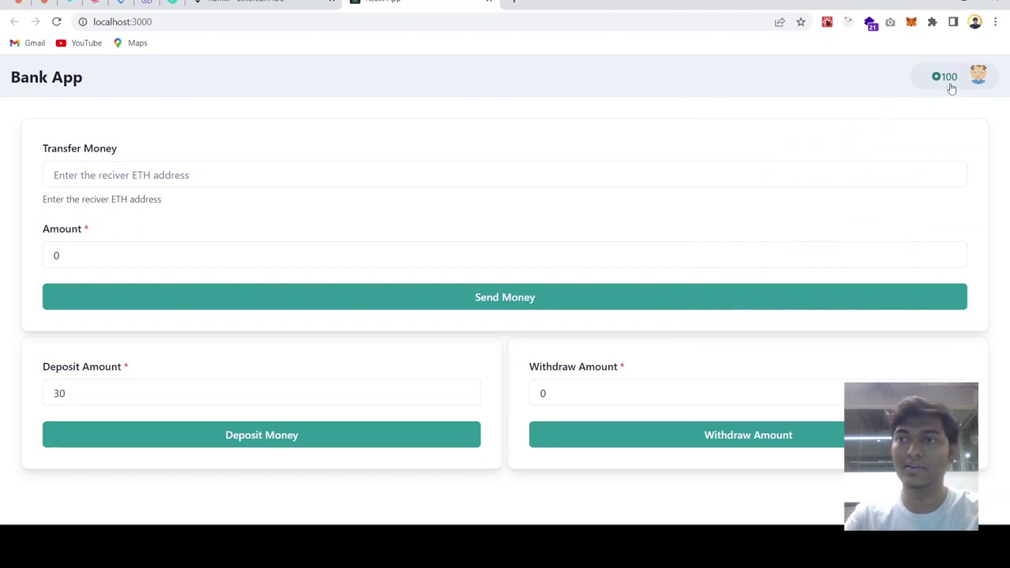
click(978, 79)
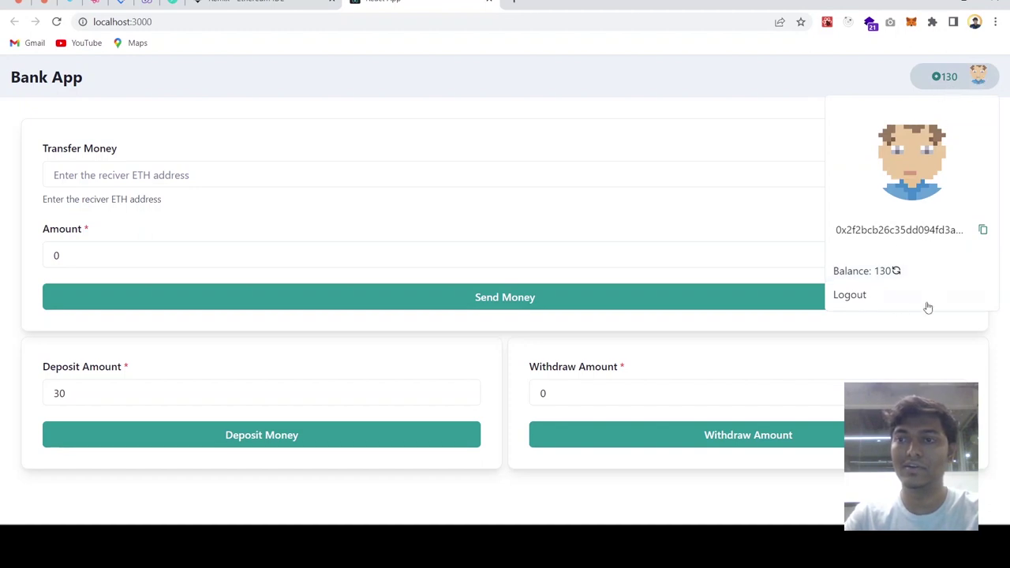
click(896, 271)
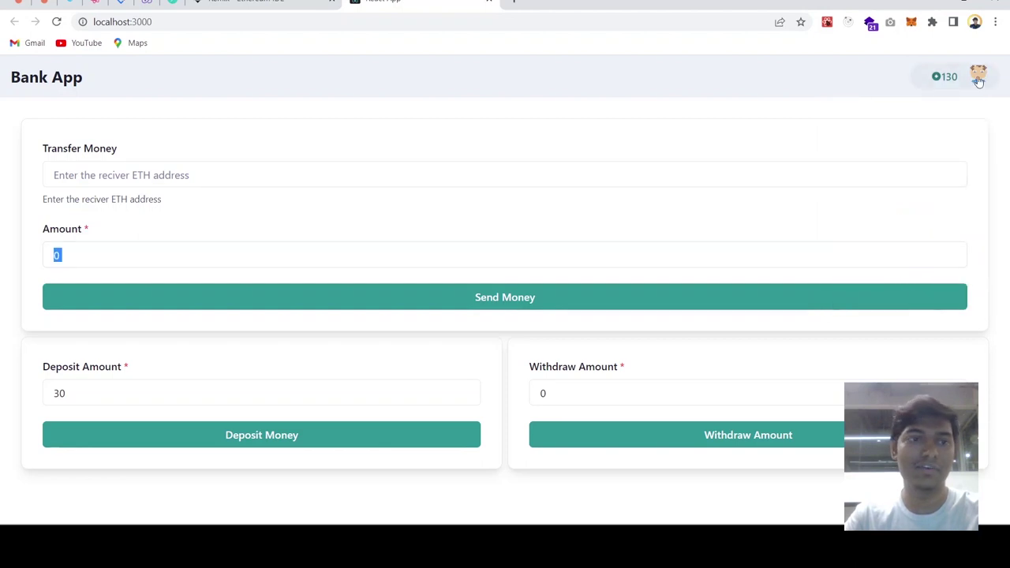
click(730, 169)
click(944, 83)
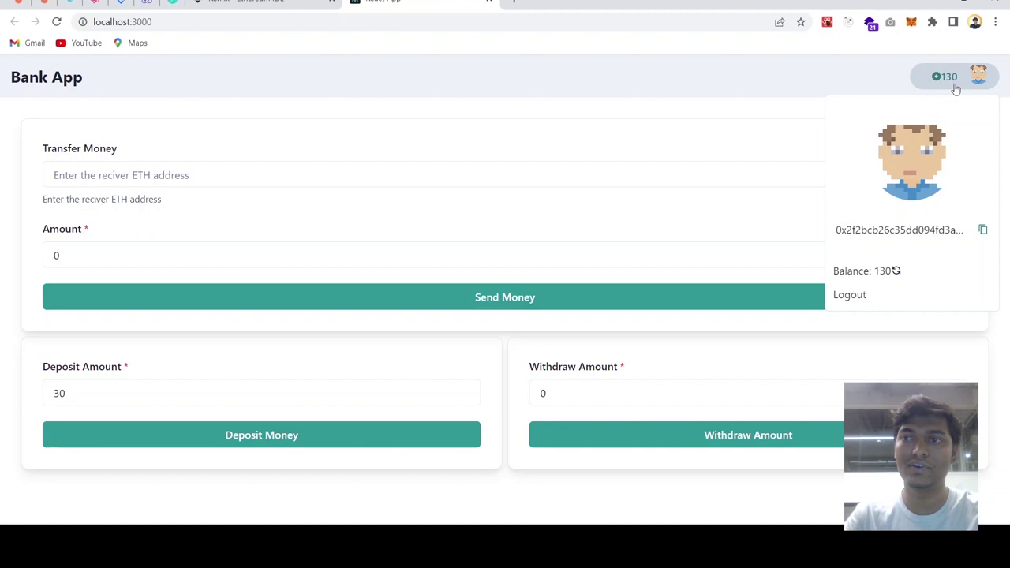
Withdraw 20, approve it in MetaMask, and check the balance now reads 110
click(567, 388)
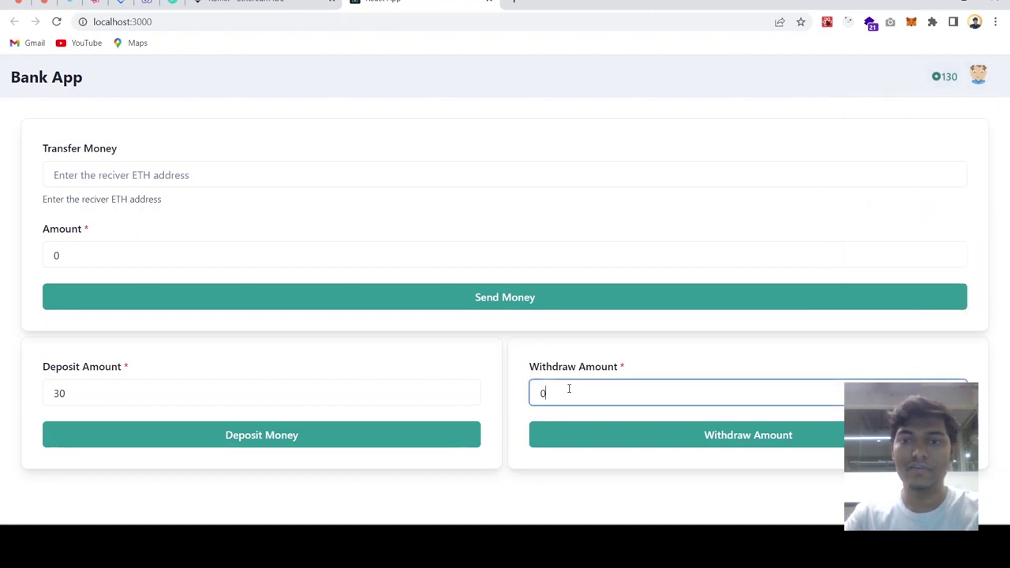
text(20)
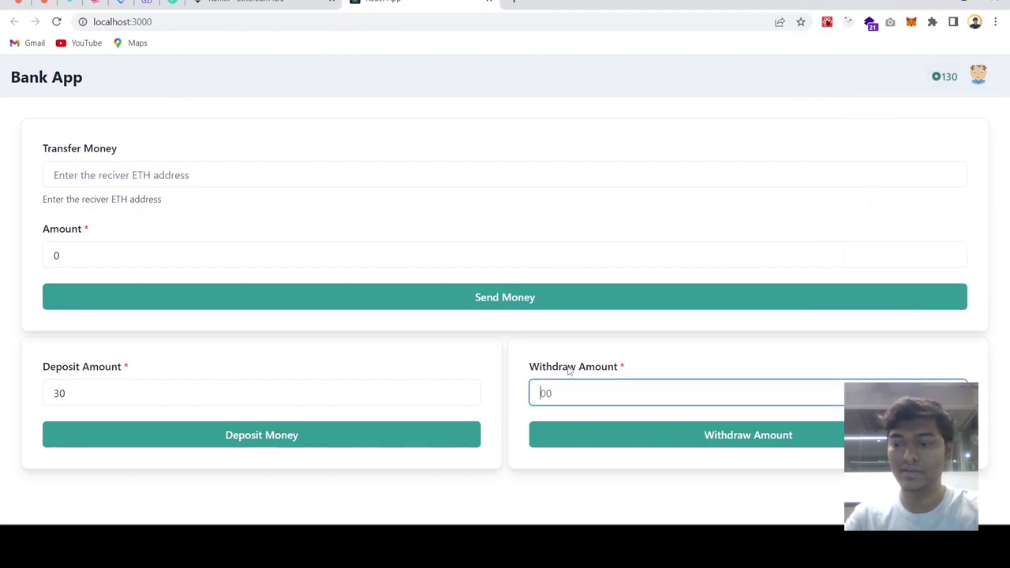
click(669, 436)
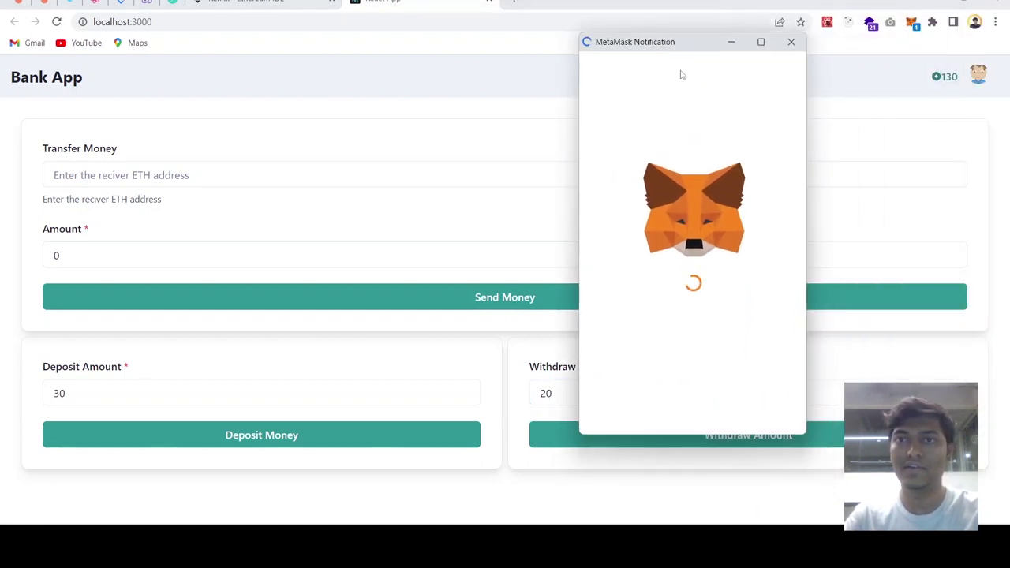
scroll(702, 261, down, 1)
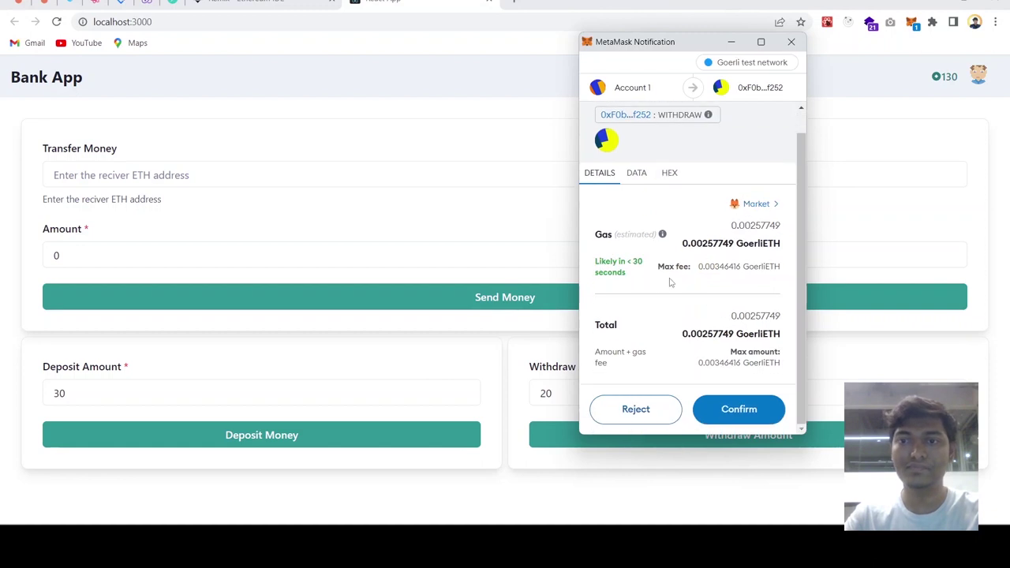
click(737, 408)
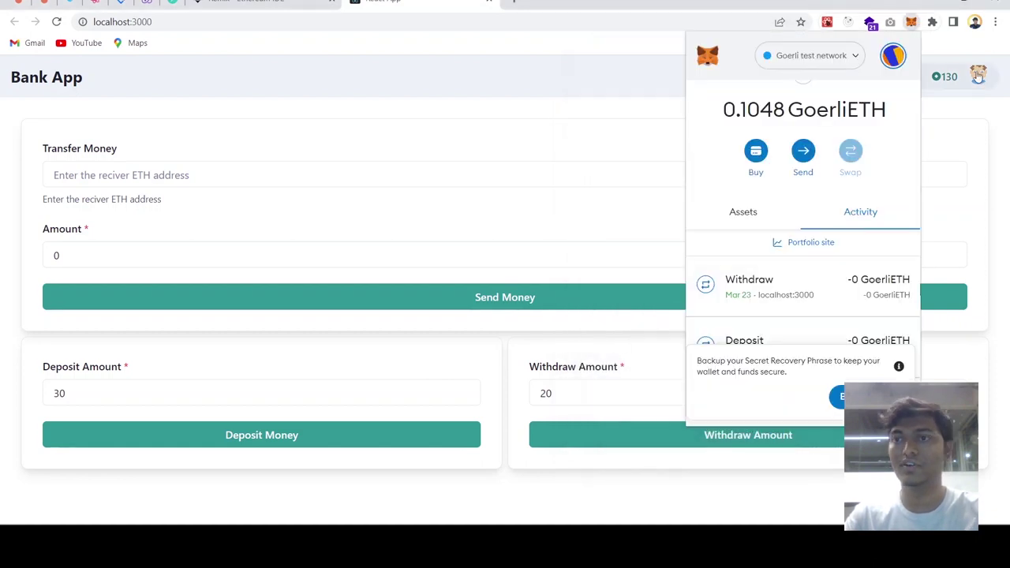
click(979, 75)
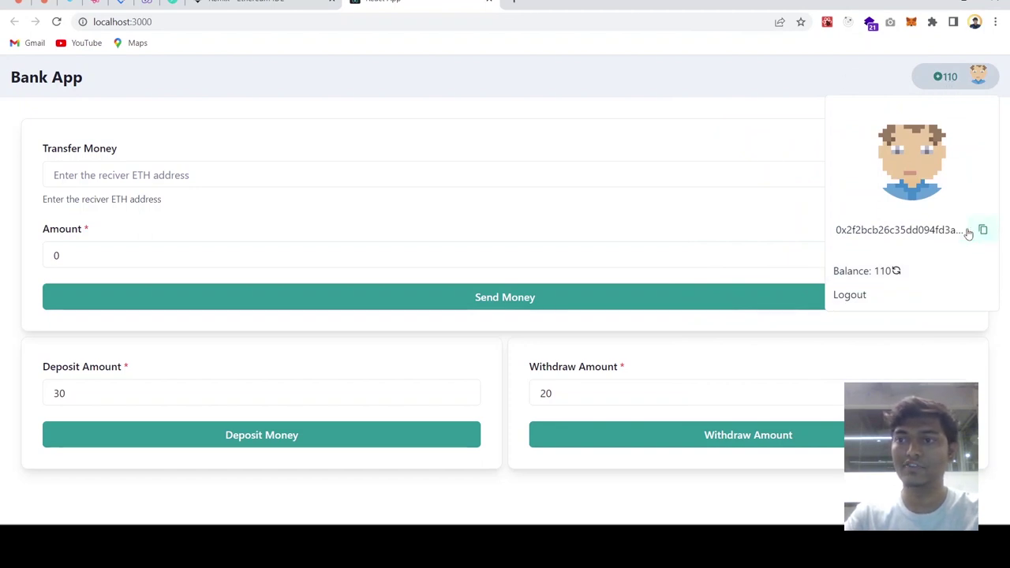
Paste the copied account address into a scratch browser tab, then close it
click(505, 4)
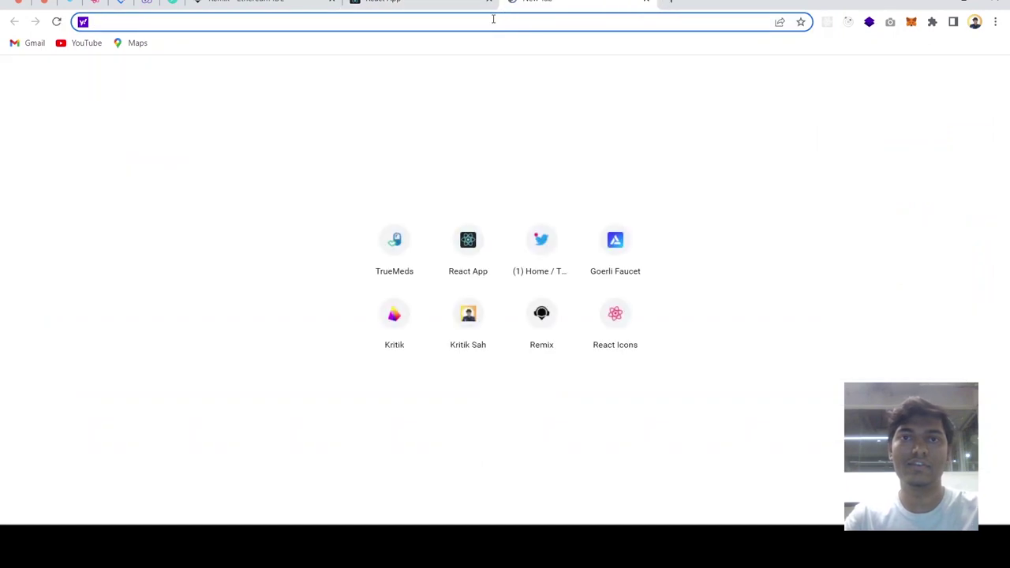
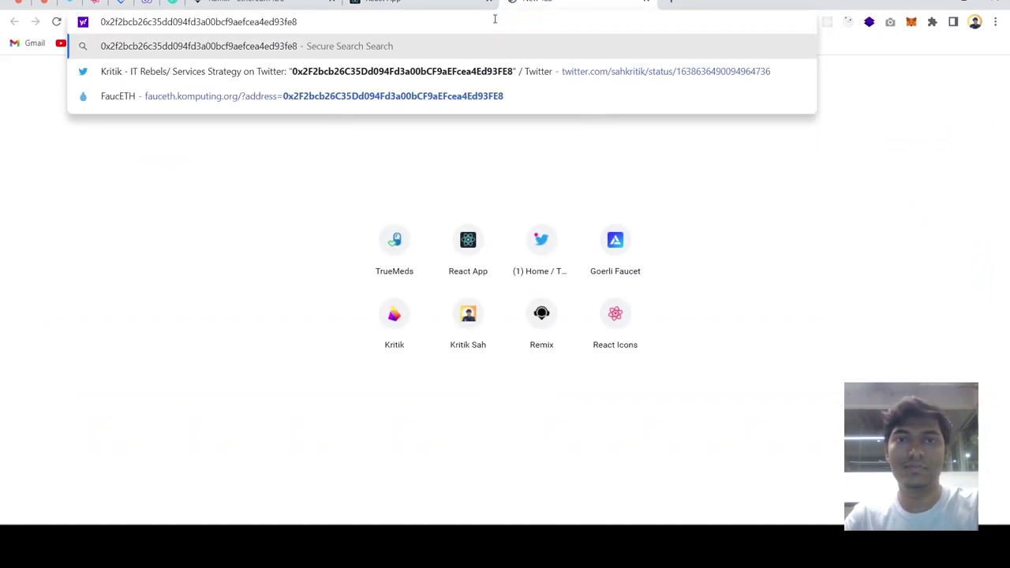
click(647, 1)
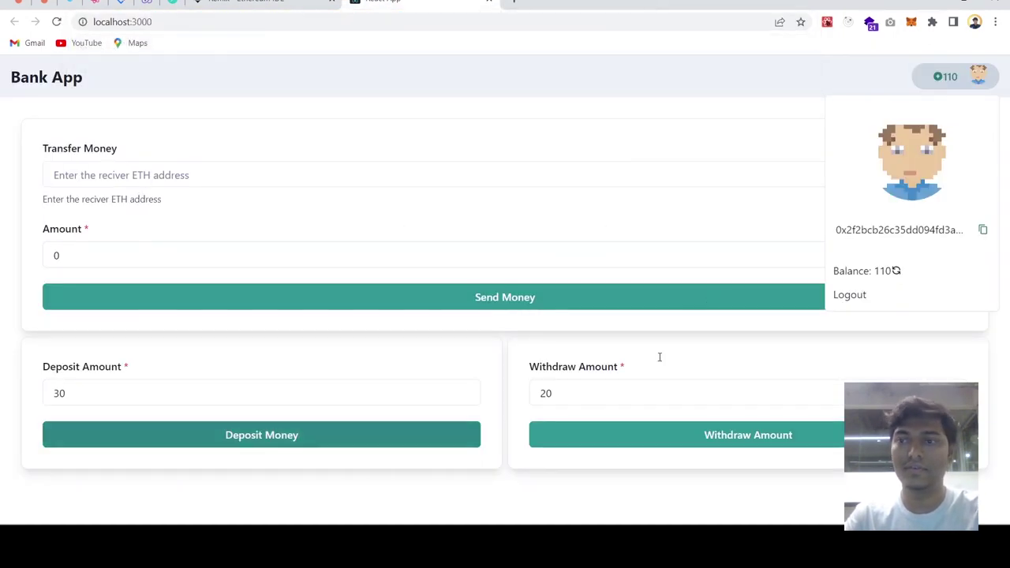
Log out of Bank Dapp and reconnect the wallet, with the balance still at 110
click(852, 296)
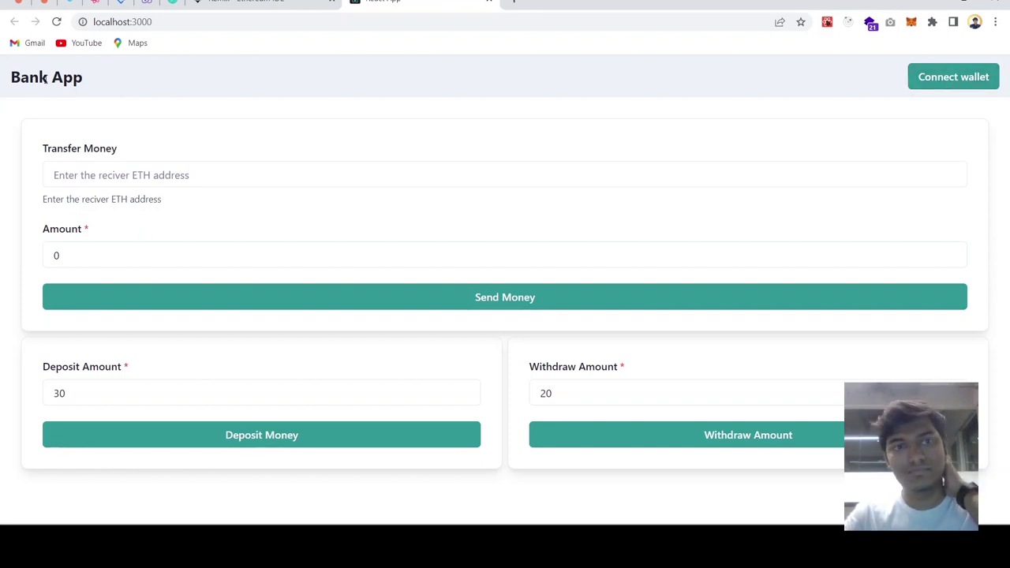
click(951, 79)
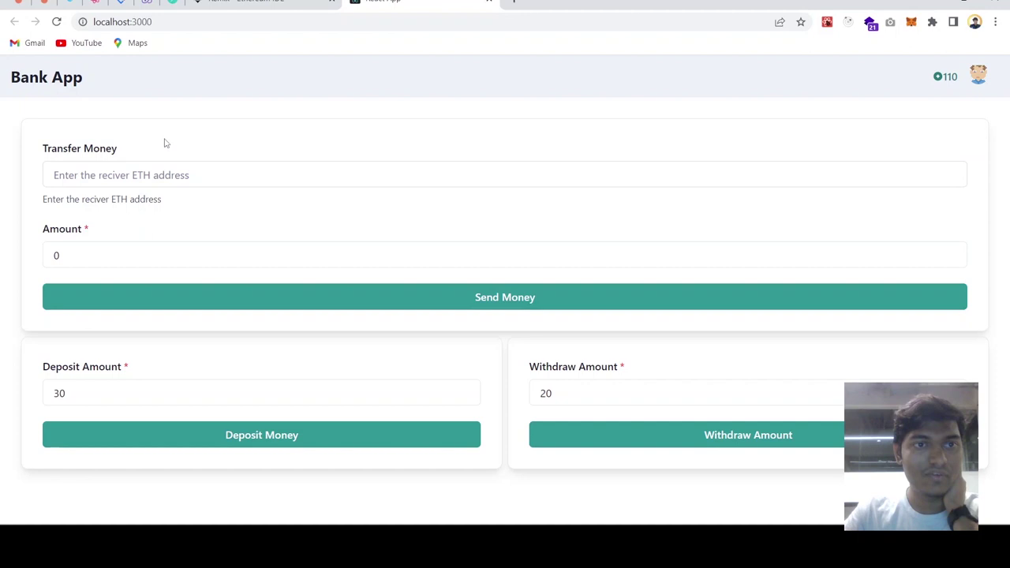
click(148, 175)
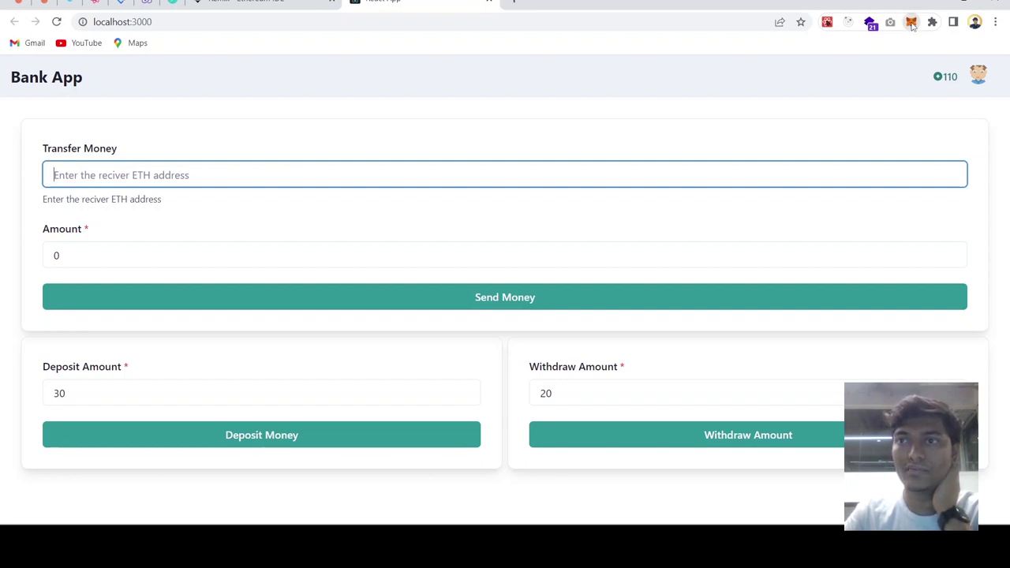
Switch MetaMask to Account 2 and connect it to the bank app
click(911, 22)
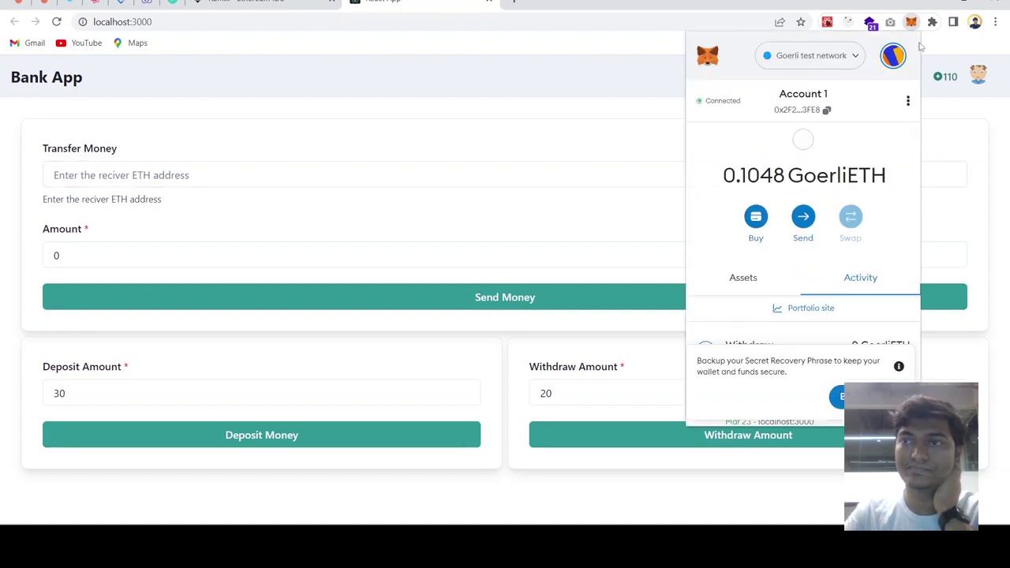
click(892, 57)
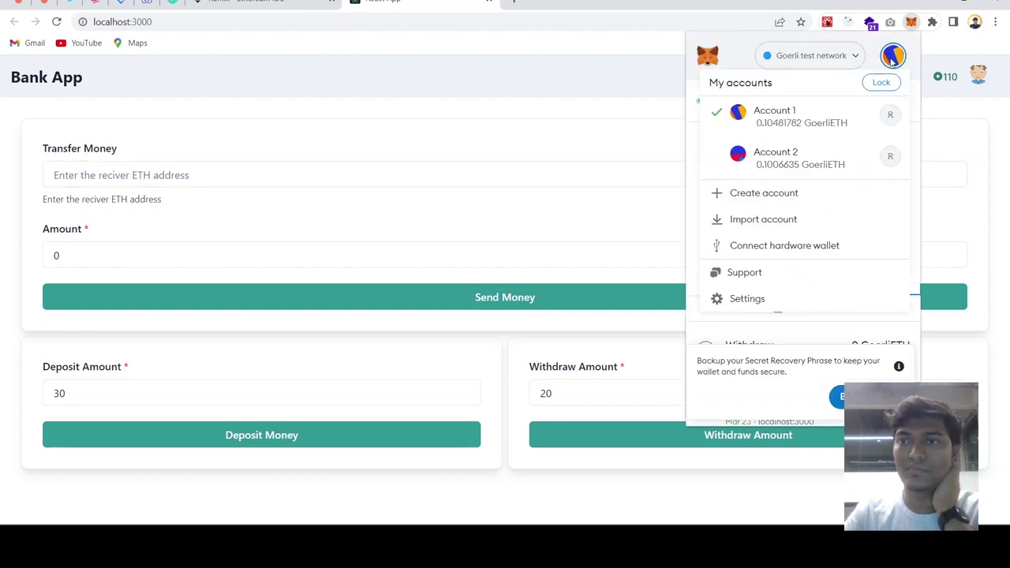
click(797, 164)
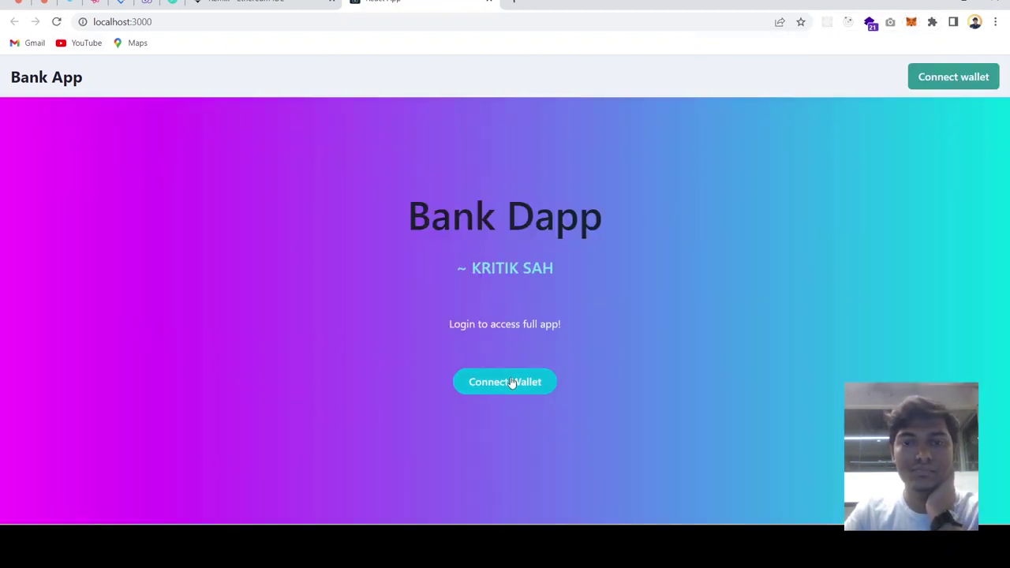
click(524, 381)
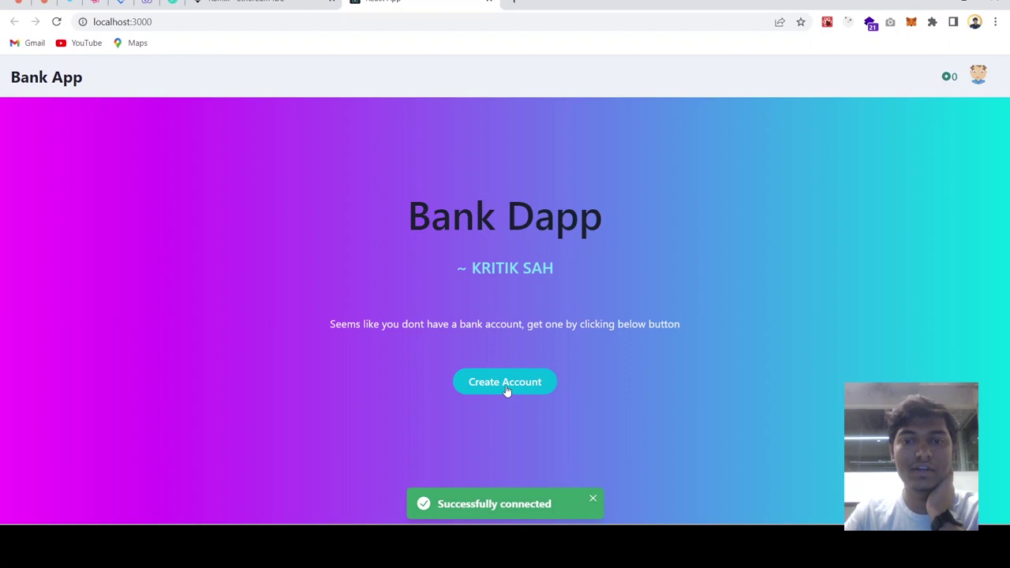
Create a bank account for Account 2, confirm it in MetaMask, and reload the page
click(506, 388)
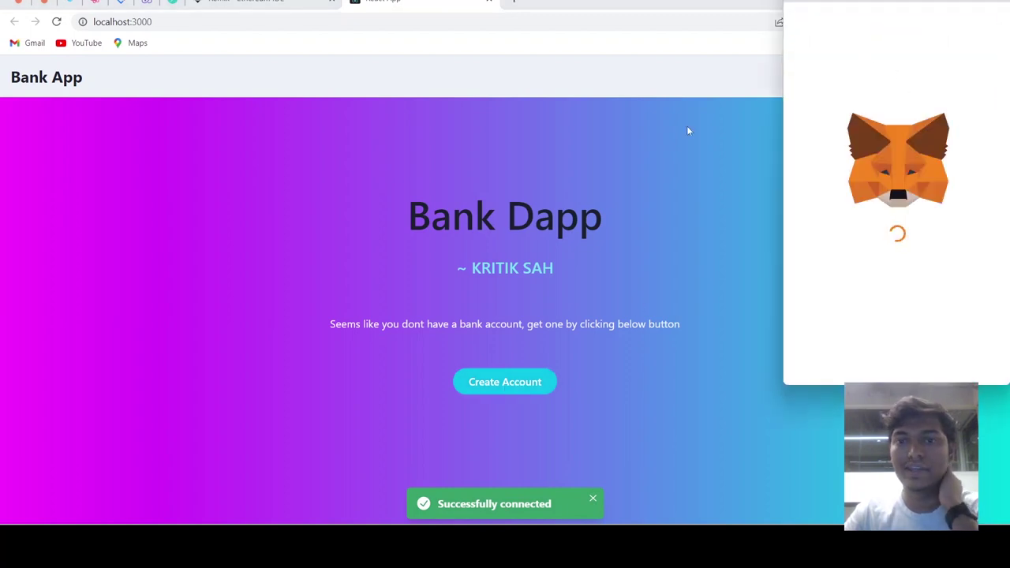
scroll(907, 308, down, 2)
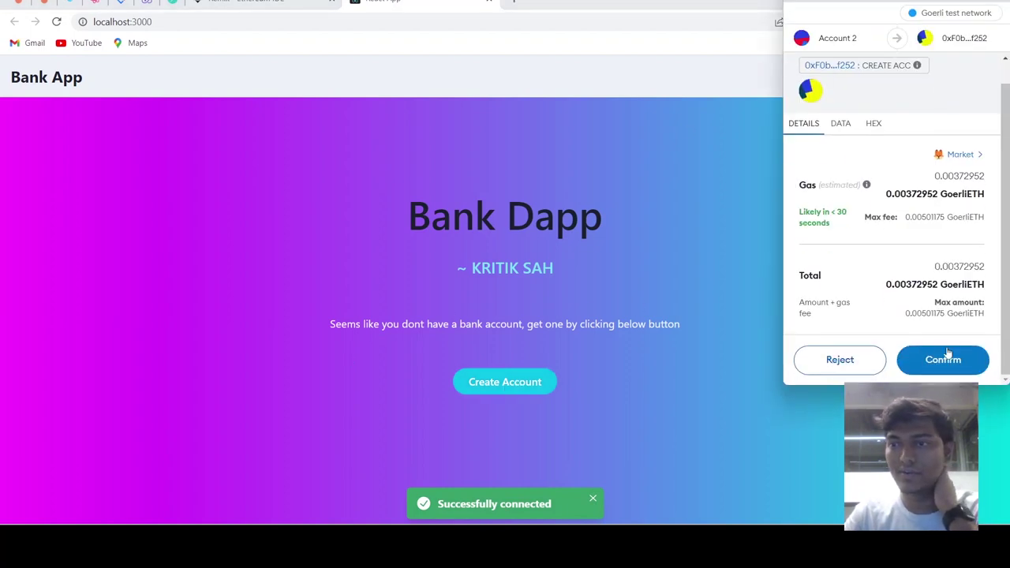
click(944, 359)
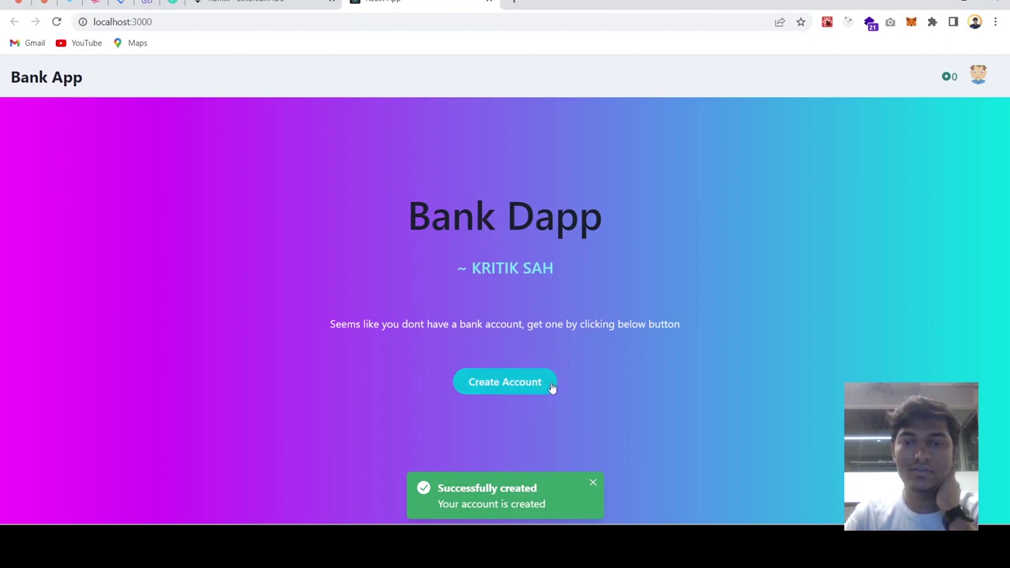
click(56, 21)
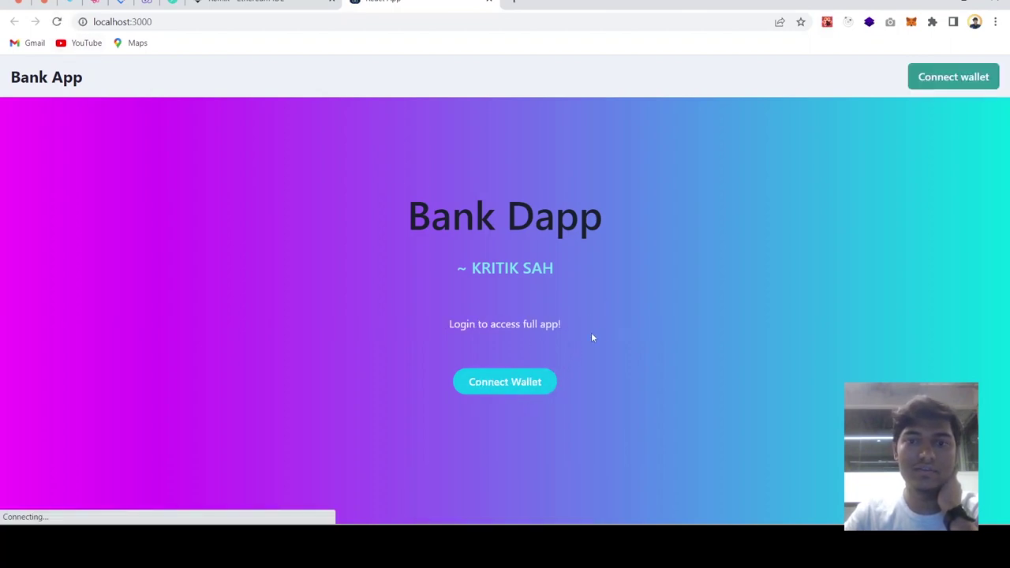
Reconnect the wallet to load the banking dashboard showing a 0 balance
click(510, 382)
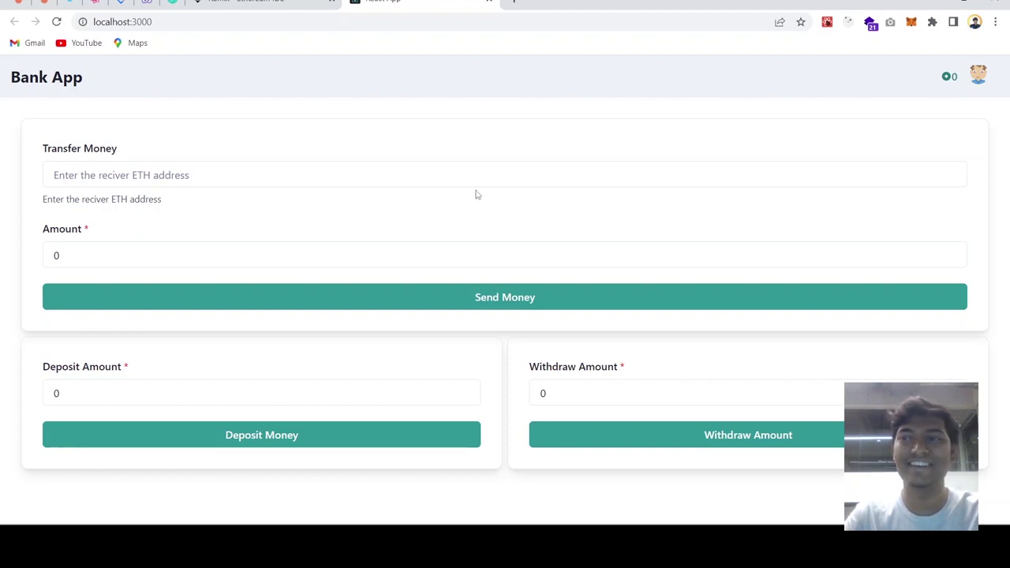
click(236, 172)
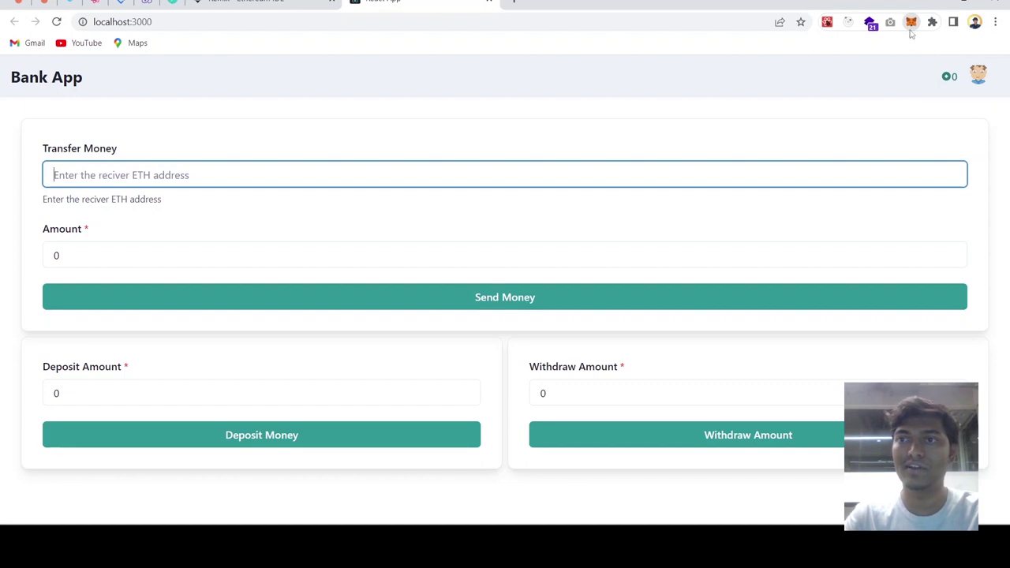
Copy Account 2's address in MetaMask and switch the wallet to Account 1
click(911, 23)
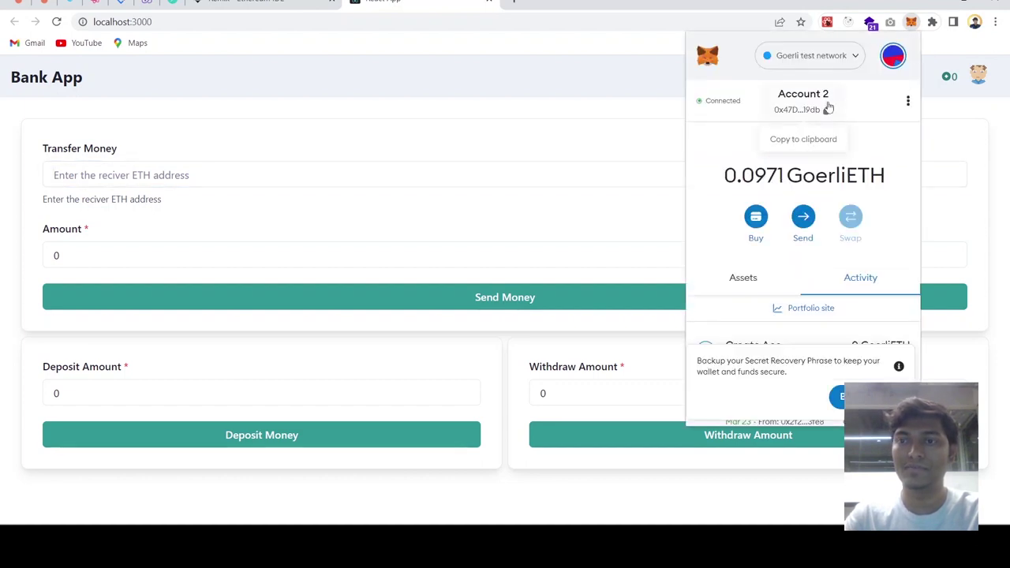
click(893, 57)
click(824, 118)
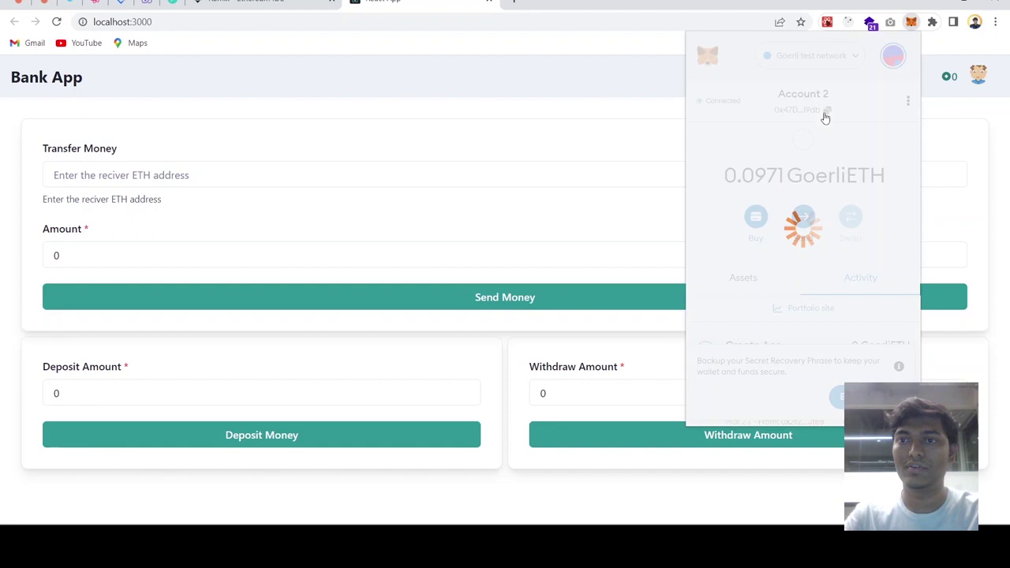
click(885, 60)
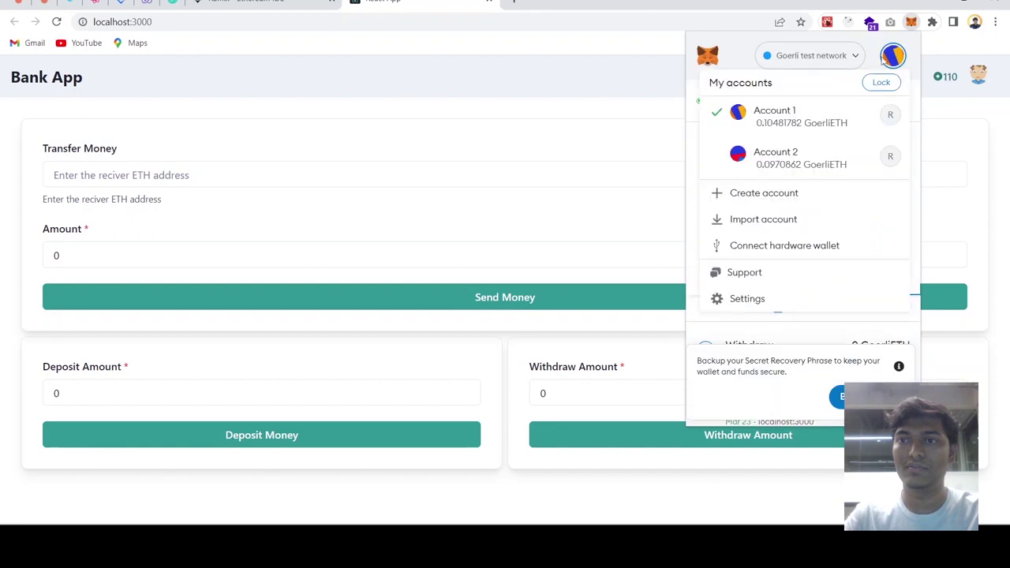
click(813, 158)
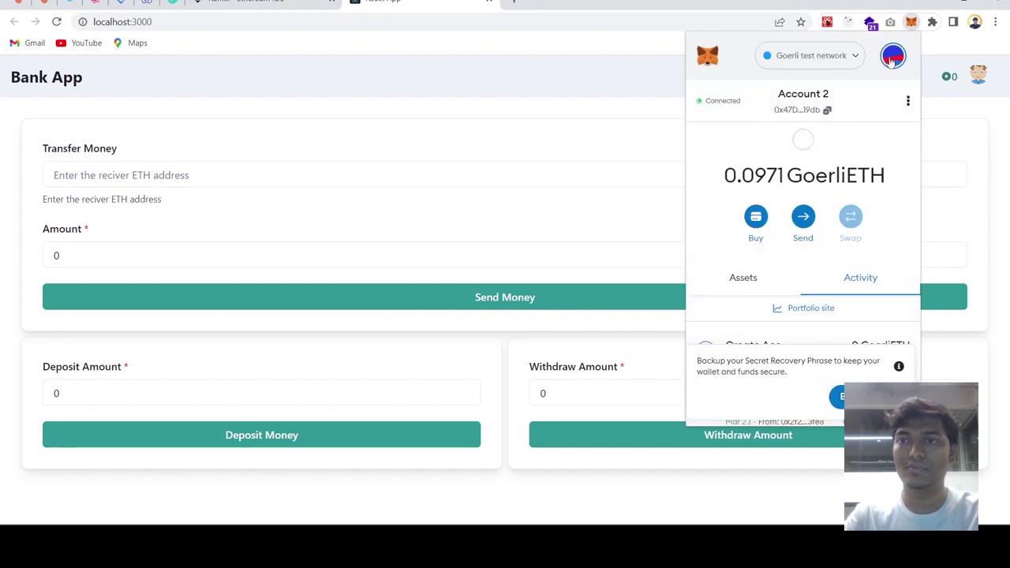
click(892, 61)
click(828, 116)
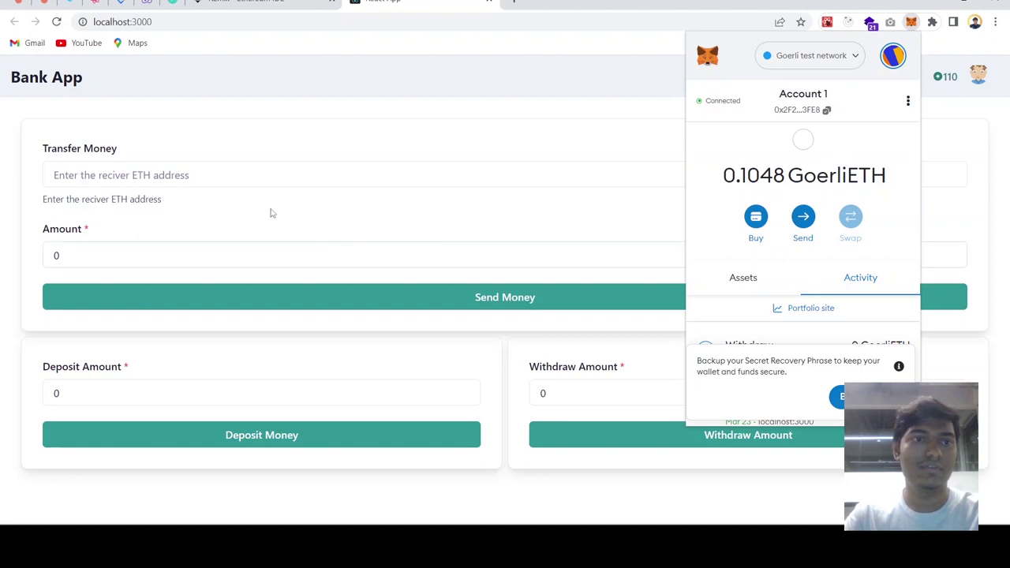
Transfer 50 to Account 2's pasted address and confirm it in MetaMask
click(218, 177)
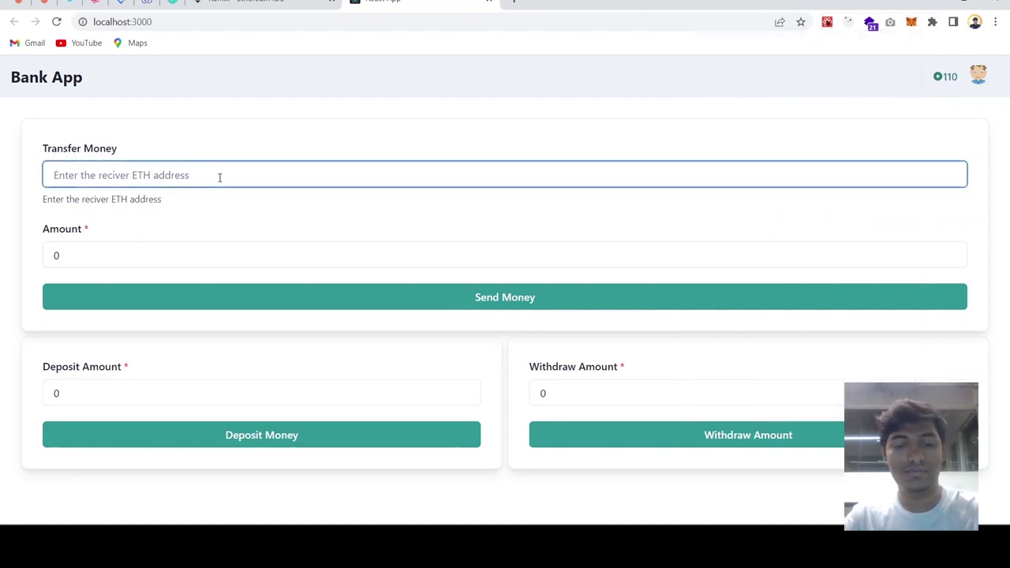
click(217, 243)
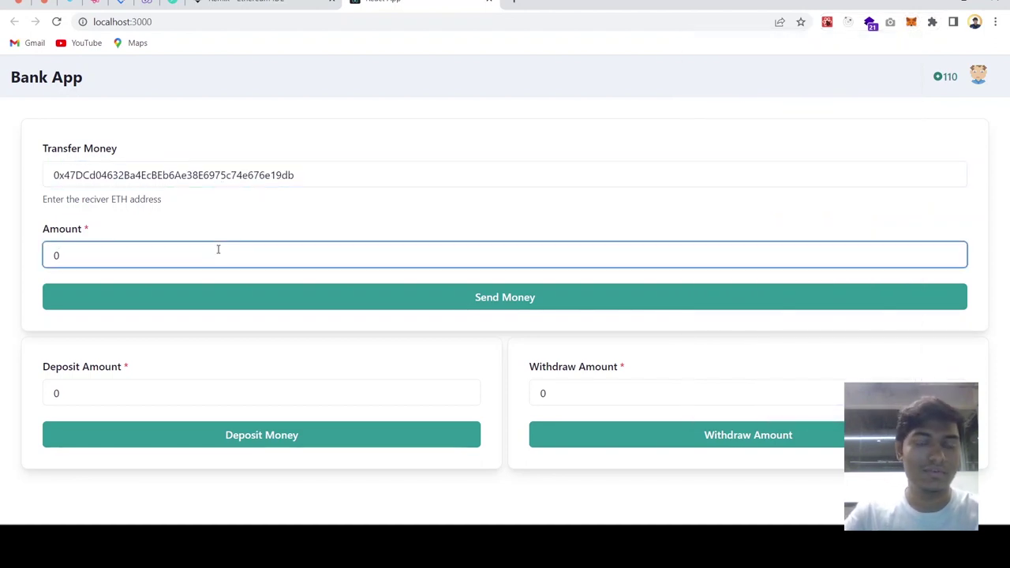
text(10)
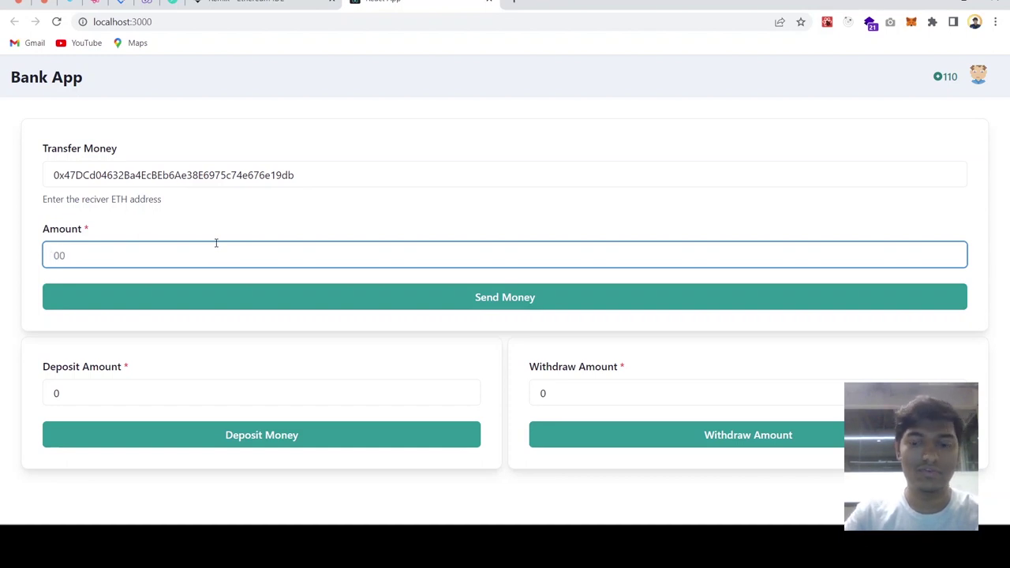
text(50)
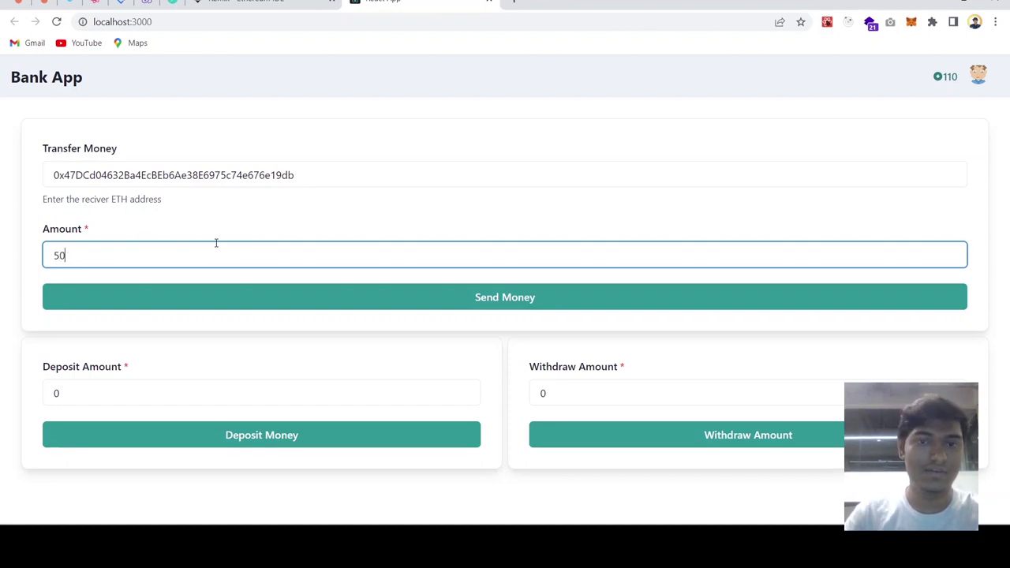
click(497, 304)
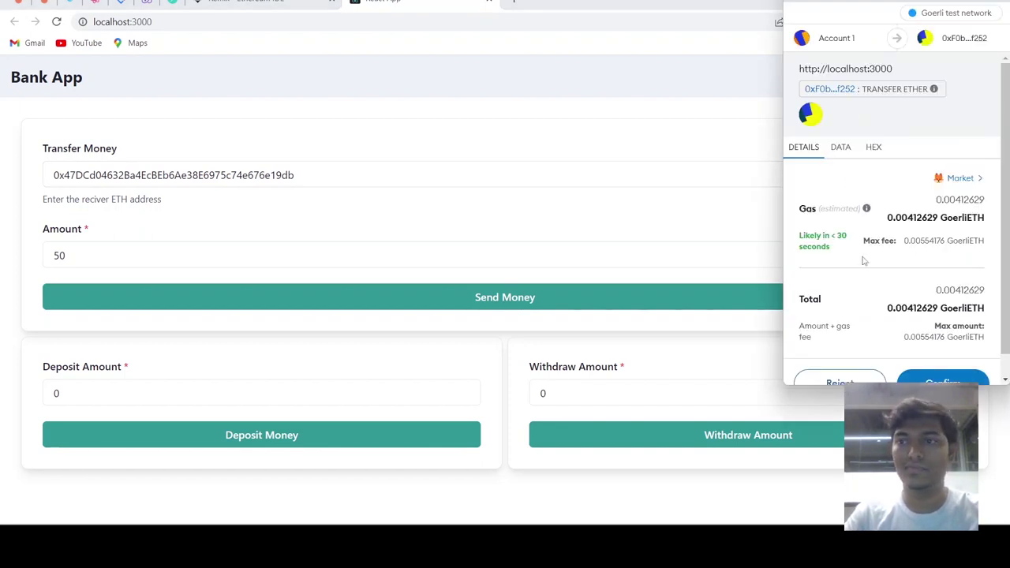
scroll(883, 316, down, 1)
click(939, 359)
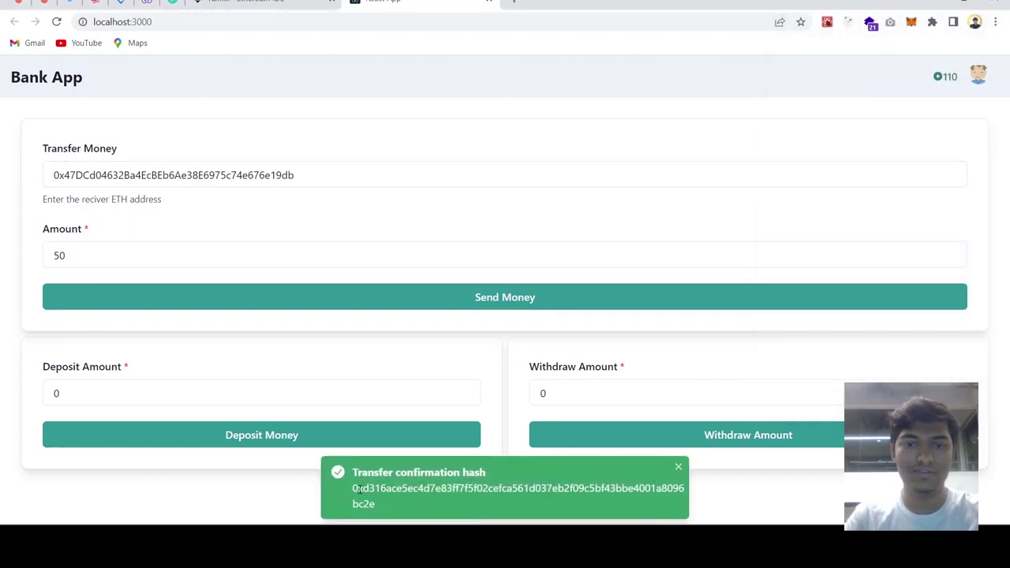
Confirm Account 1's bank balance is now 60, then switch MetaMask to Account 2
click(966, 72)
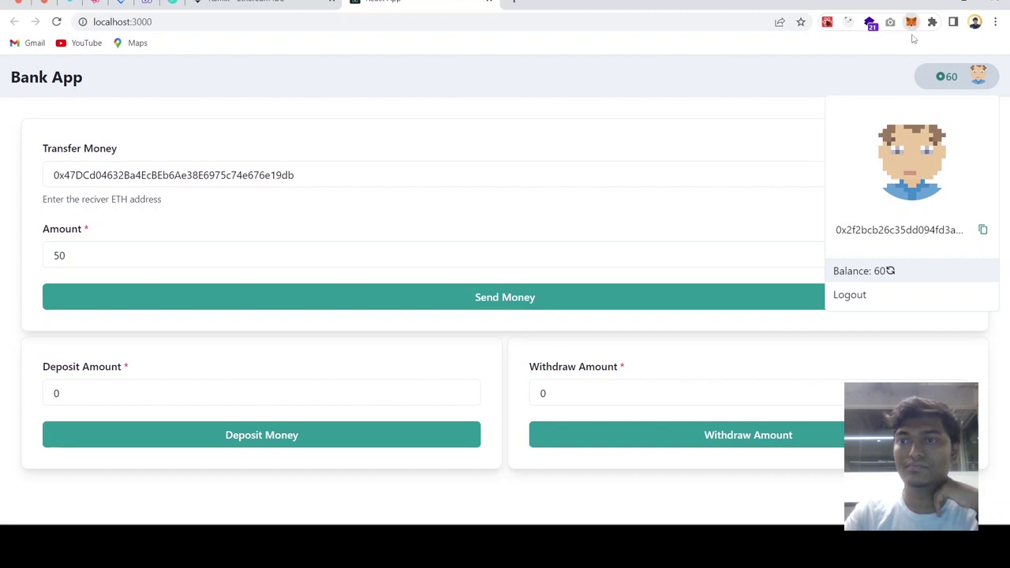
click(911, 22)
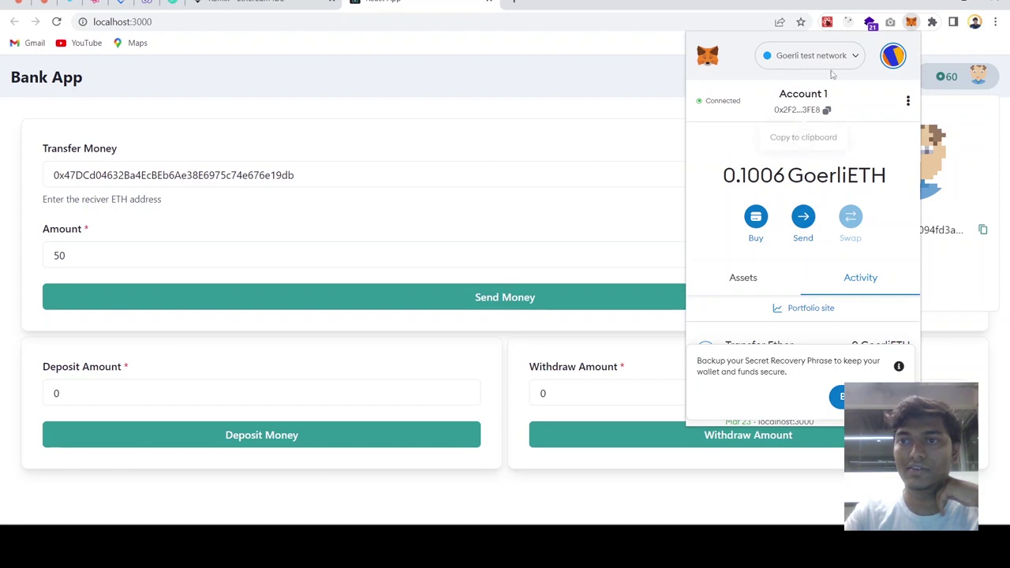
click(893, 57)
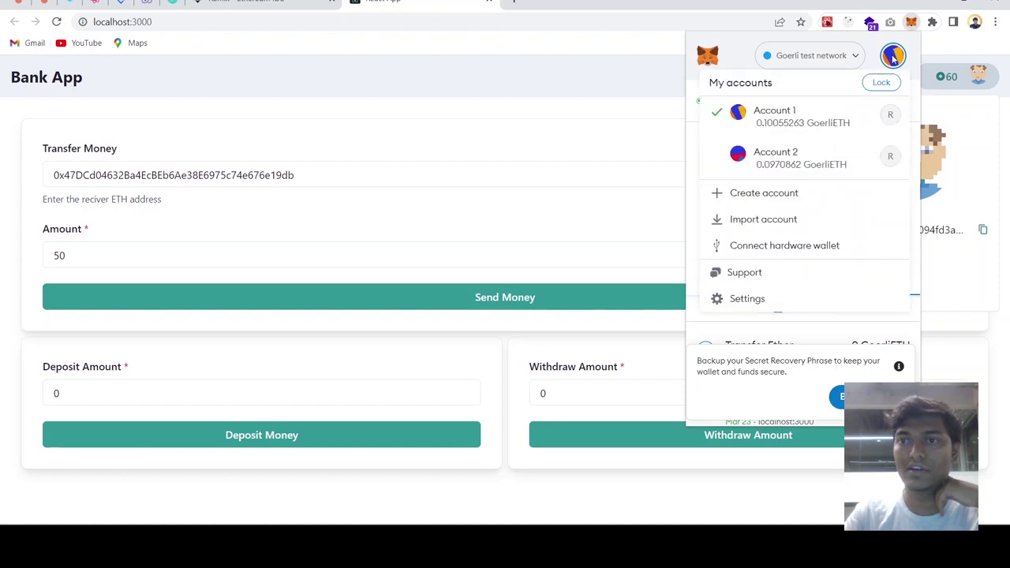
click(810, 164)
click(470, 217)
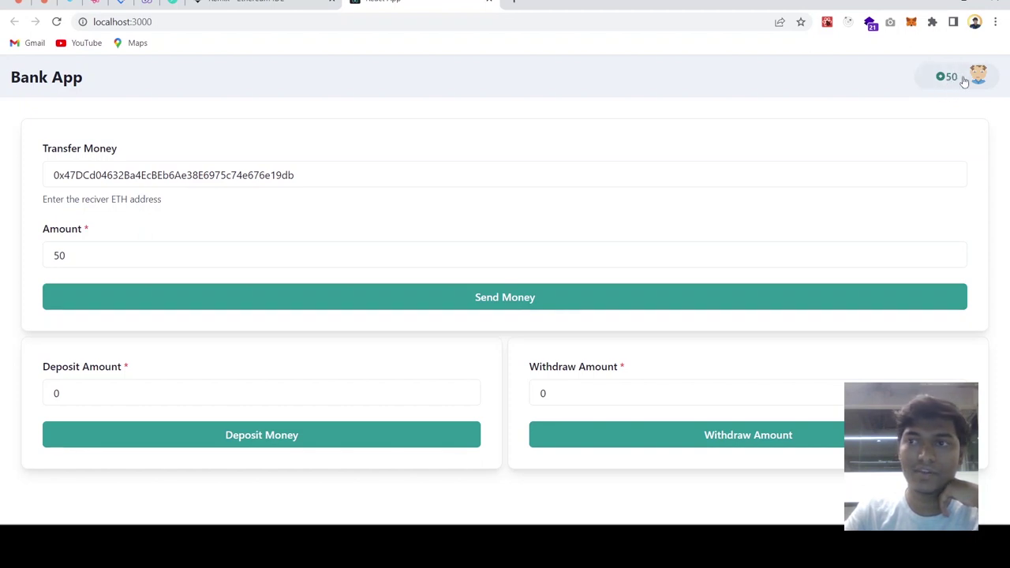
Verify Account 2's bank balance reads 50, then bring up bankApp.sol in Remix
click(978, 76)
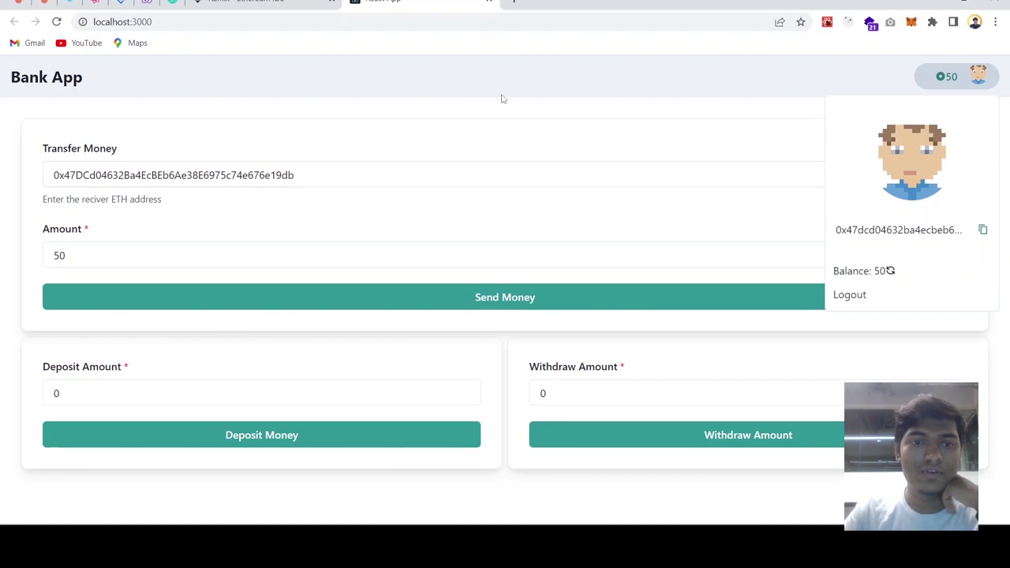
click(518, 66)
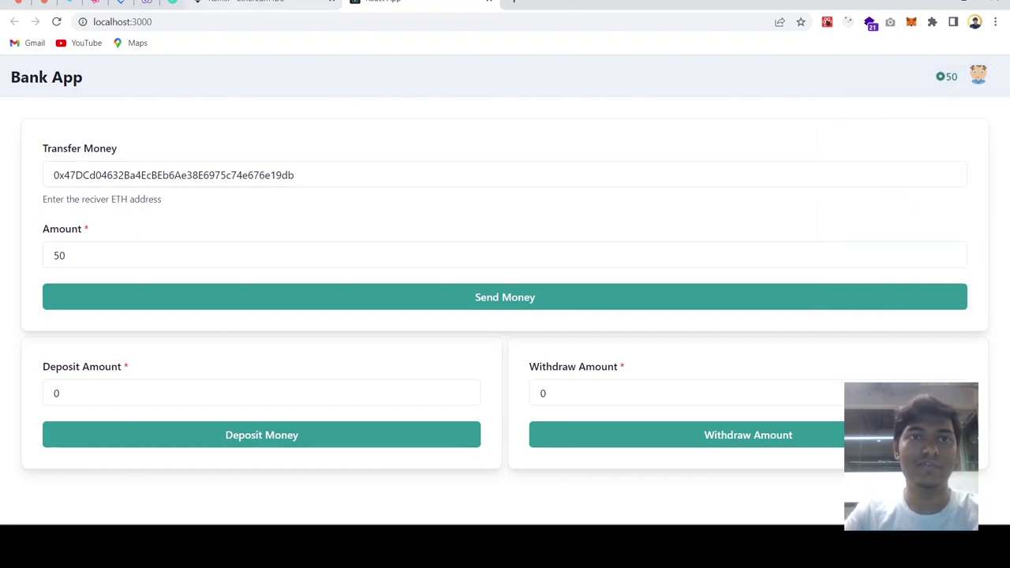
click(251, 3)
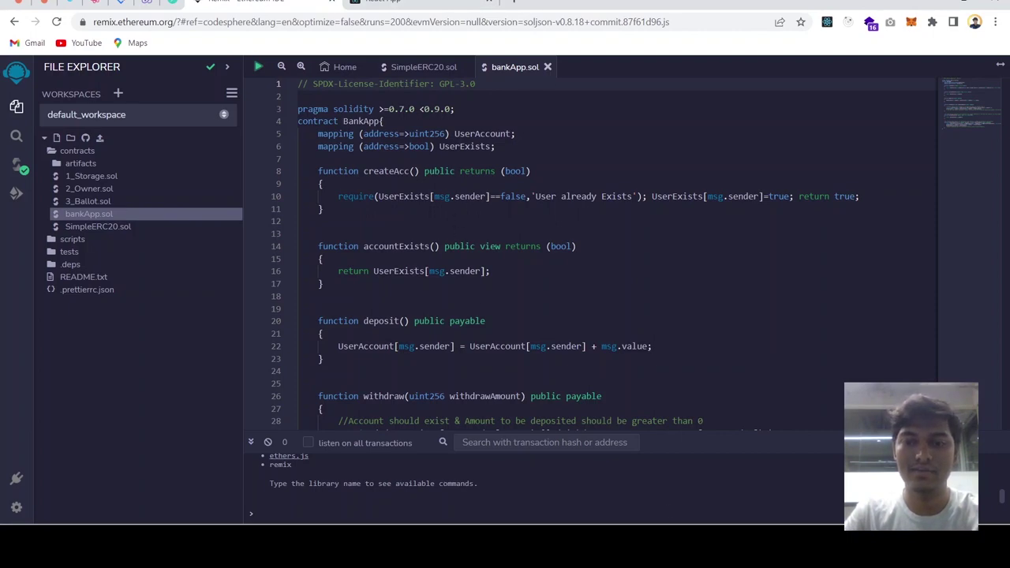
Bring up App.js in VS Code and scroll through it to the wallet-connection code
click(620, 466)
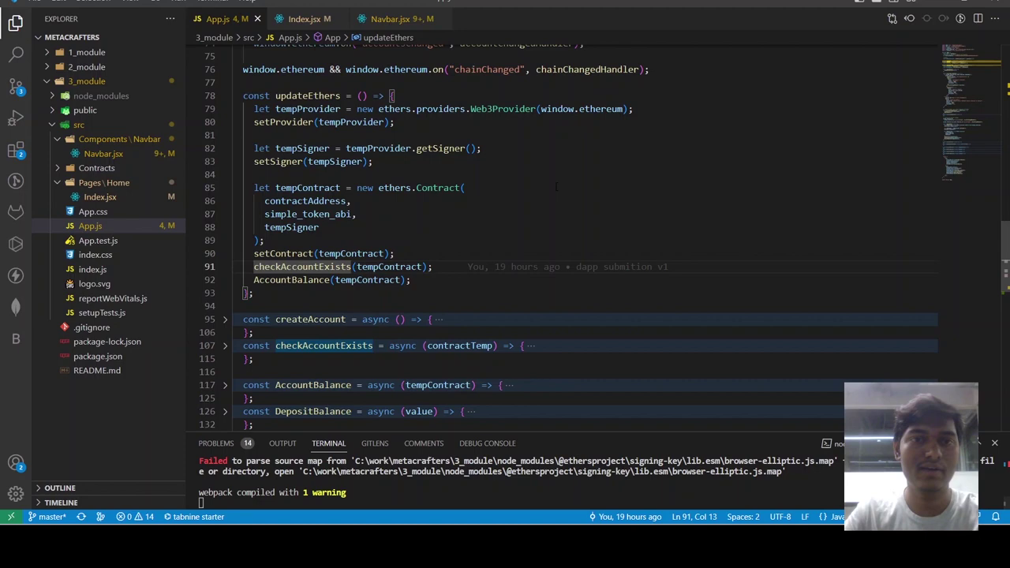
click(474, 201)
scroll(401, 210, up, 5)
scroll(401, 210, up, 5)
scroll(400, 211, up, 5)
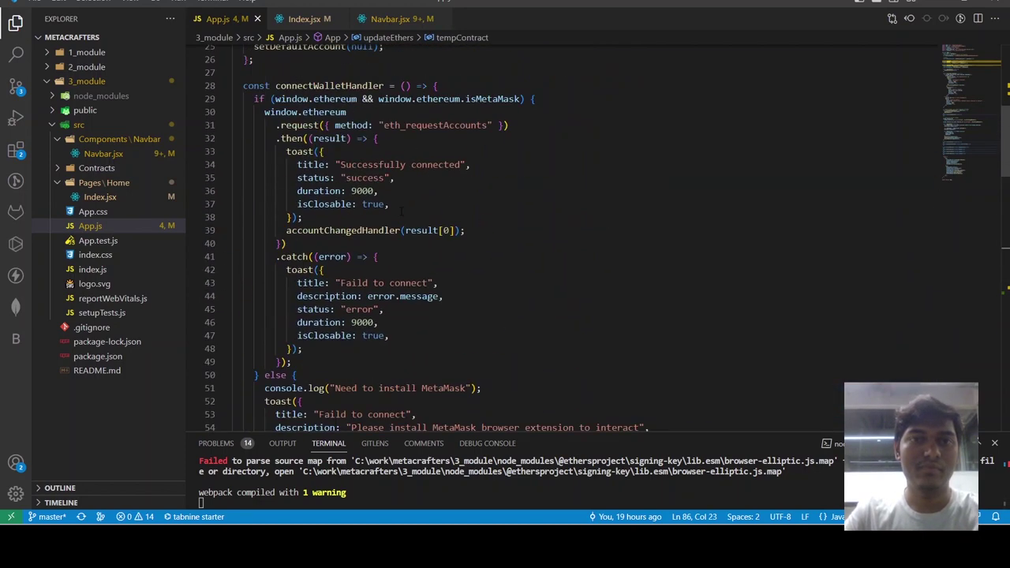
scroll(401, 211, up, 5)
scroll(401, 211, up, 3)
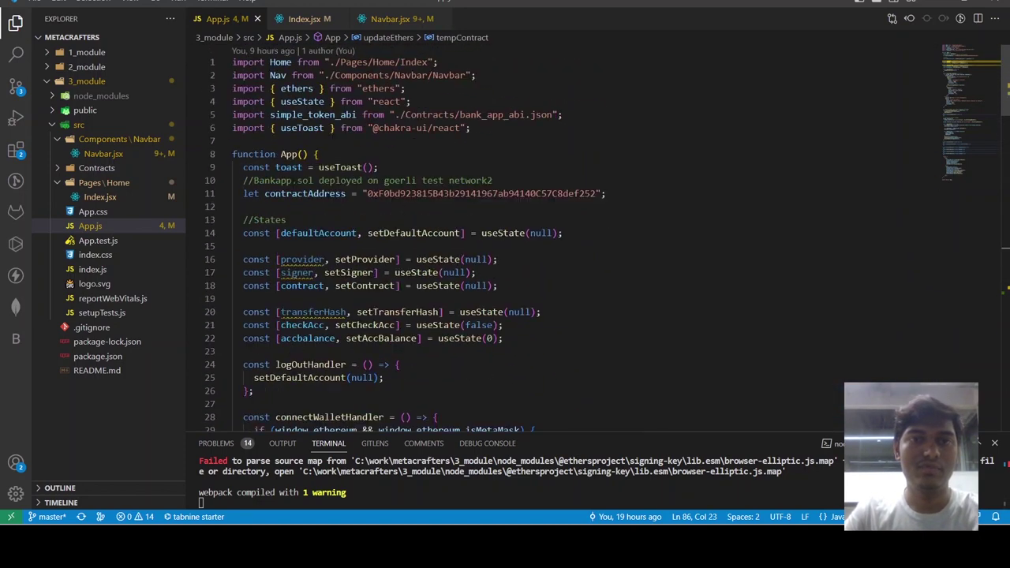
scroll(401, 210, down, 2)
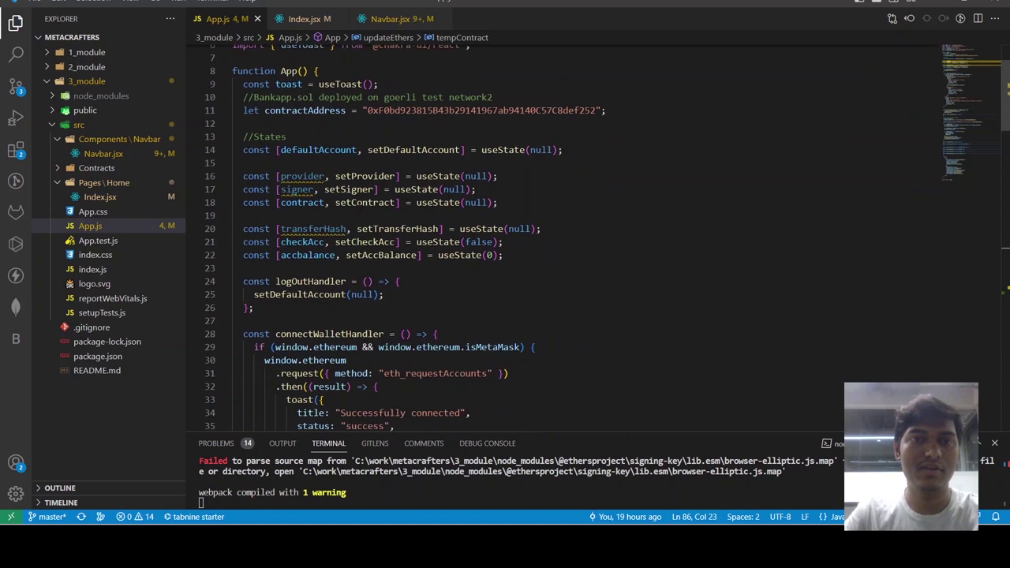
scroll(401, 211, up, 2)
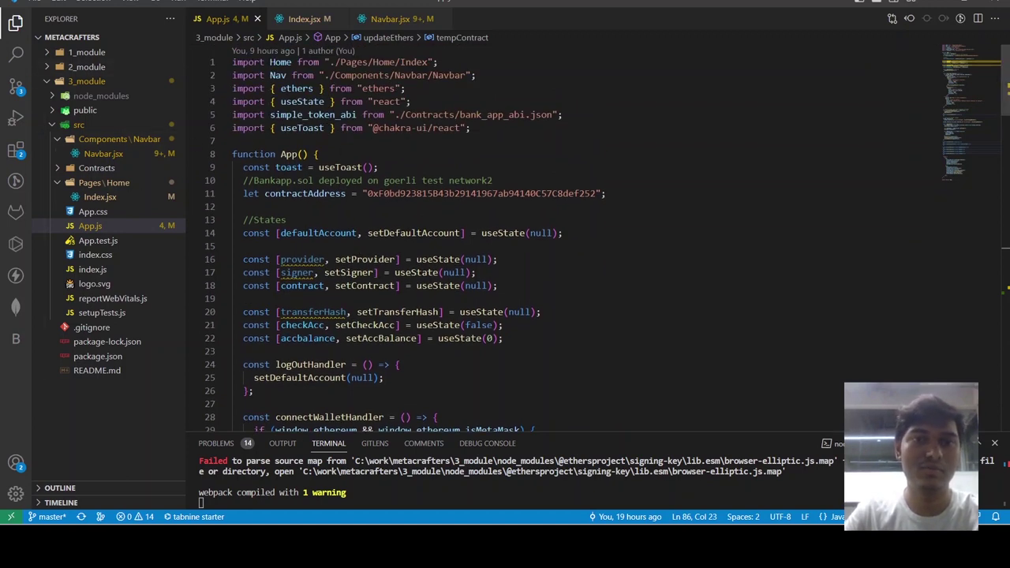
scroll(401, 237, down, 2)
scroll(401, 237, down, 3)
scroll(400, 237, down, 1)
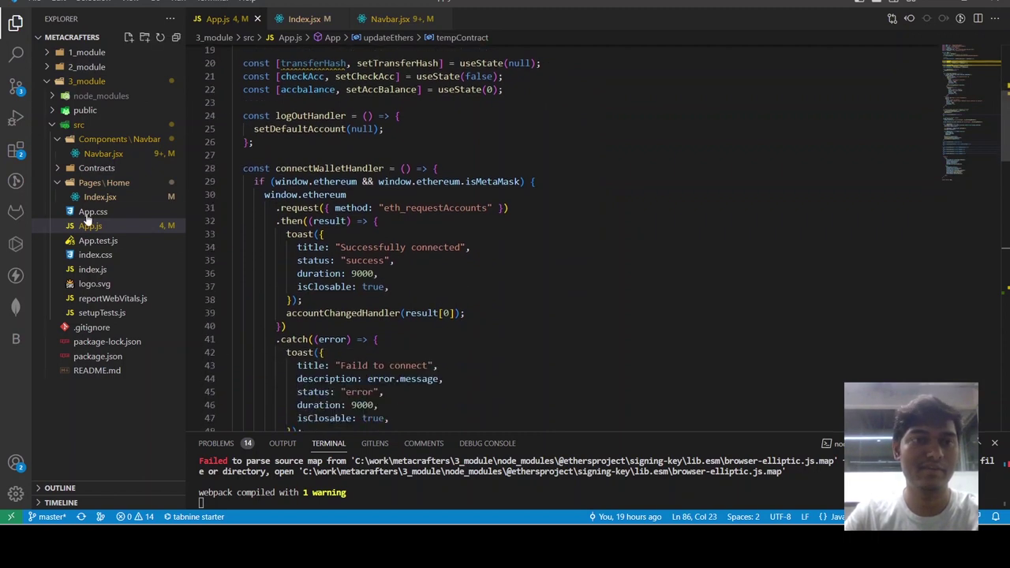
scroll(401, 204, down, 2)
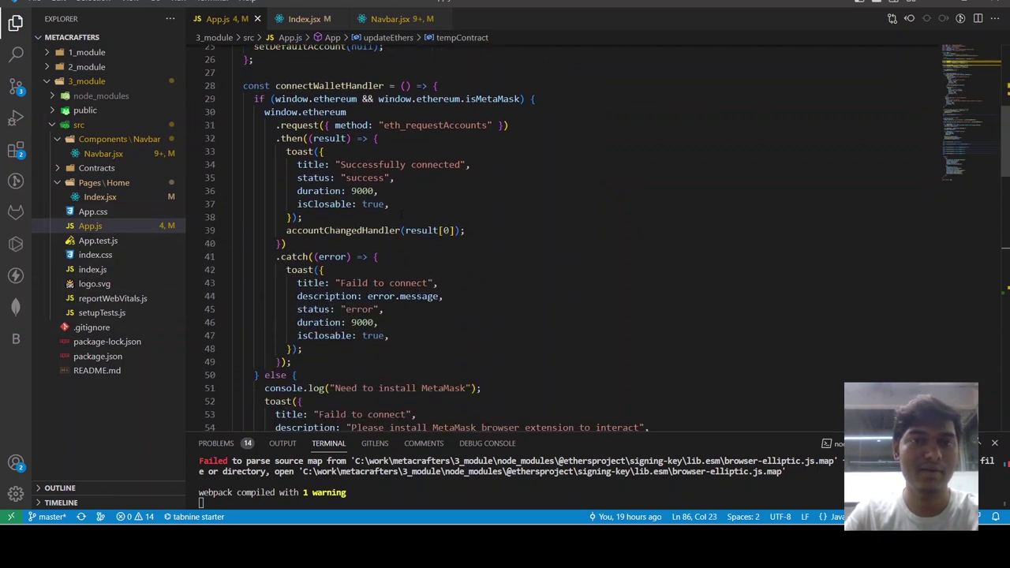
Highlight connectWalletHandler and its window.ethereum.isMetaMask check, then scroll down to updateEthers
click(348, 85)
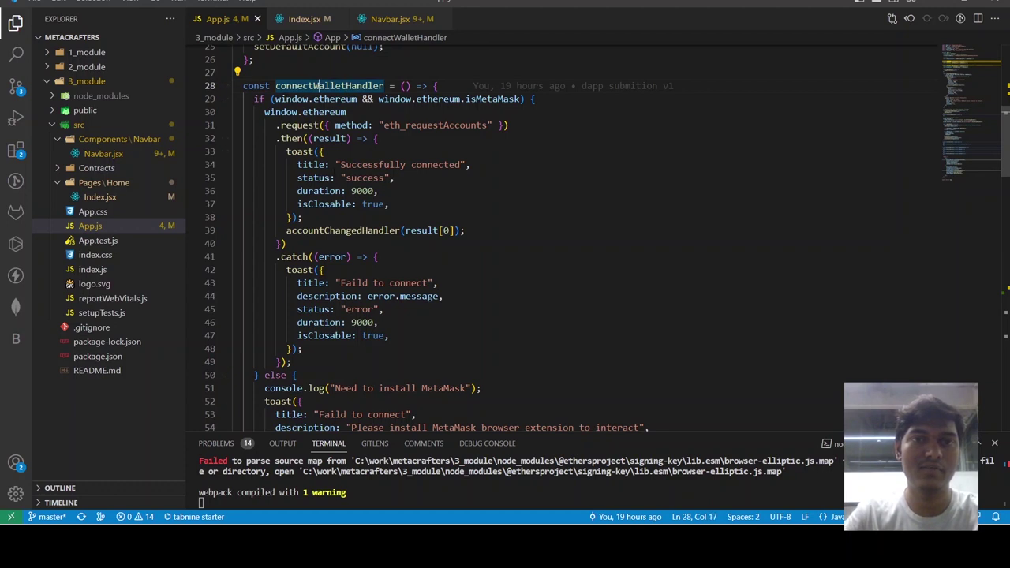
click(497, 99)
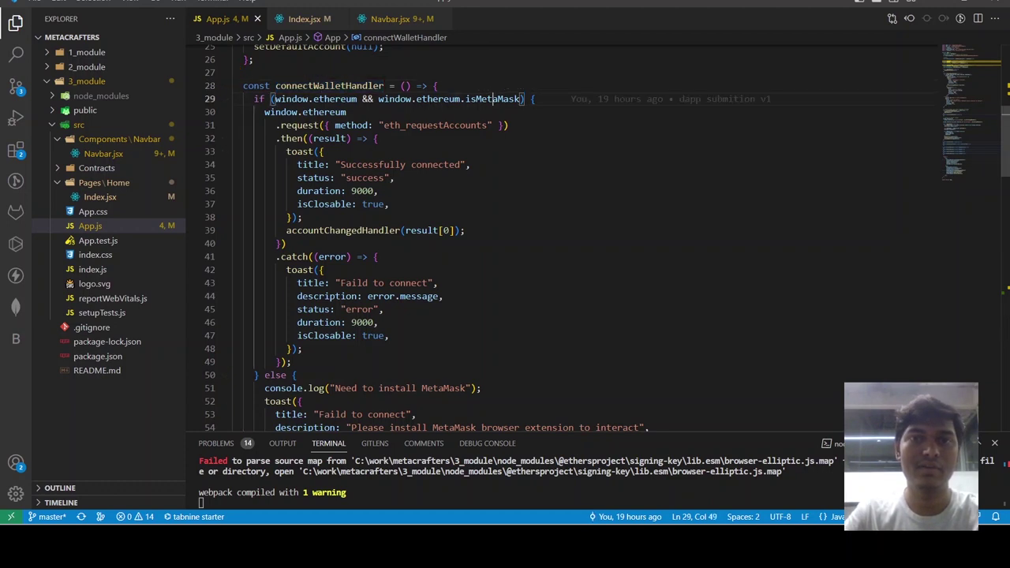
drag(378, 99, 521, 98)
click(430, 85)
scroll(430, 86, down, 2)
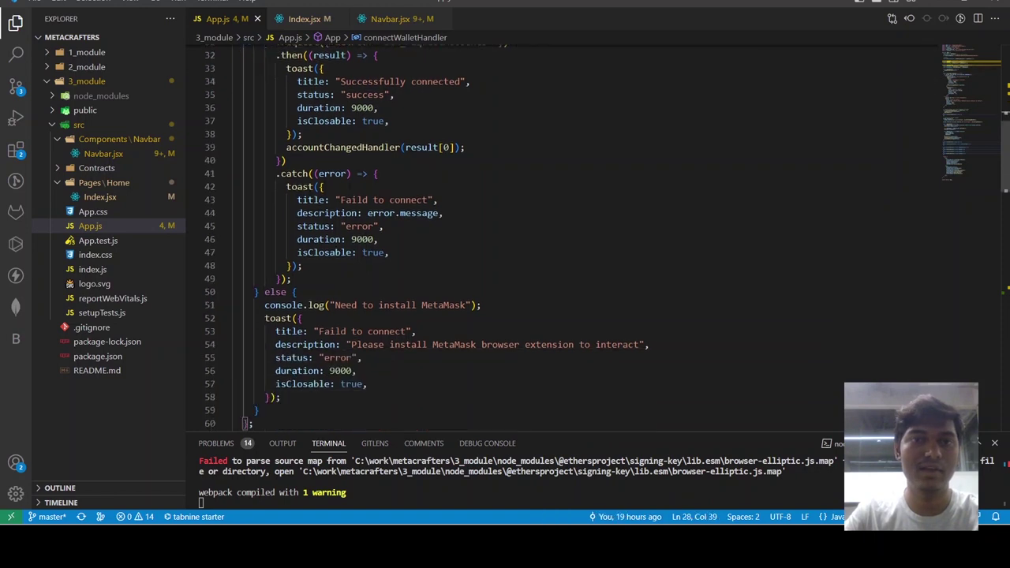
scroll(552, 236, down, 1)
scroll(552, 236, down, 3)
scroll(552, 236, down, 4)
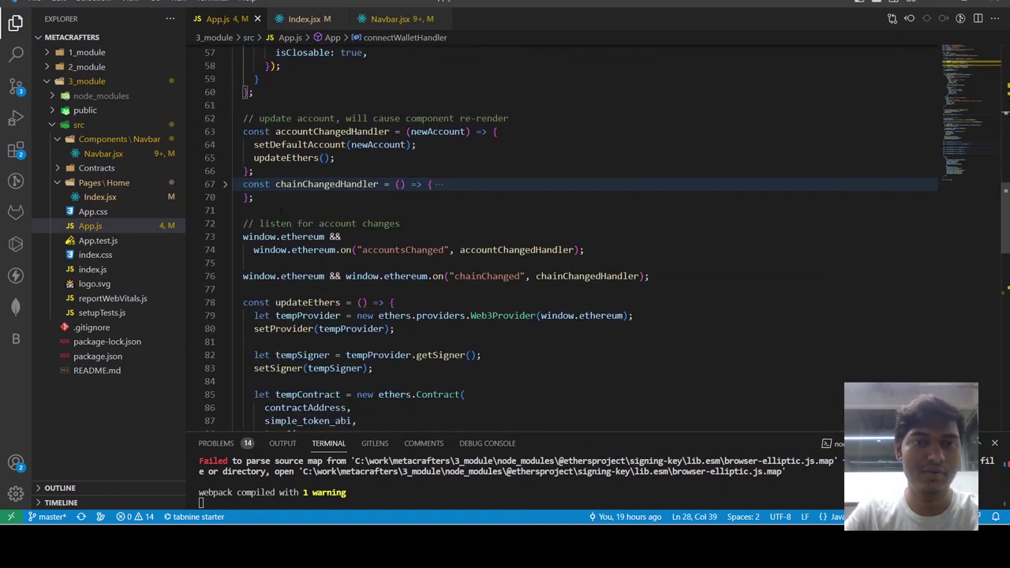
scroll(553, 236, down, 1)
scroll(553, 237, down, 4)
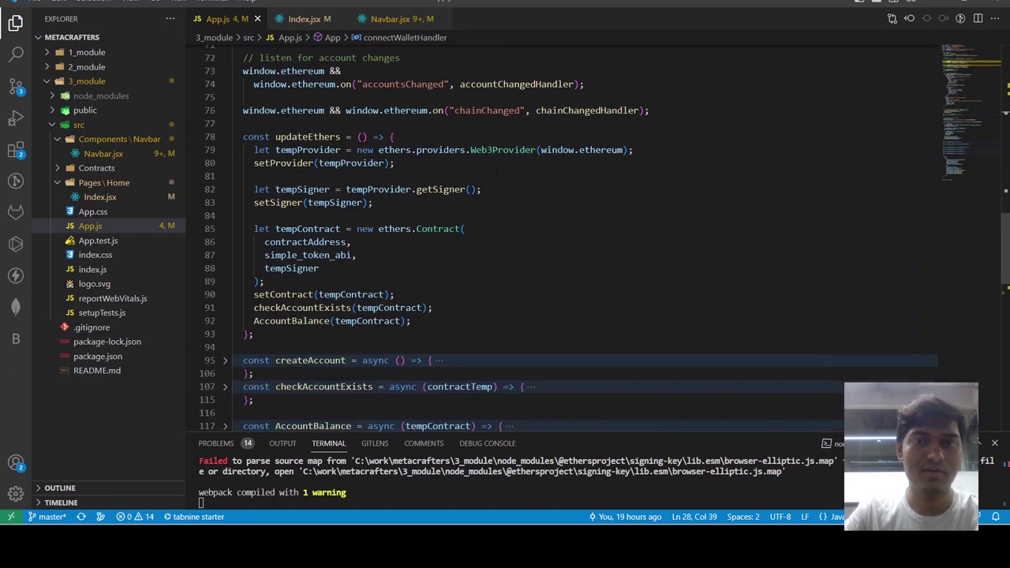
Point out the Web3Provider(window.ethereum) and the ethers.Contract arguments: contractAddress, simple_token_abi, tempSigner
click(415, 150)
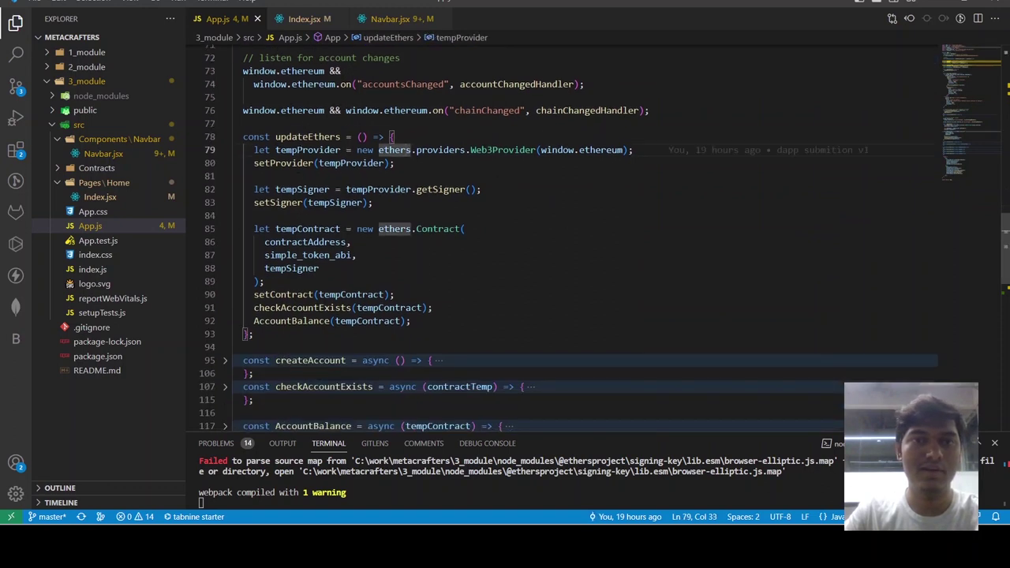
click(597, 150)
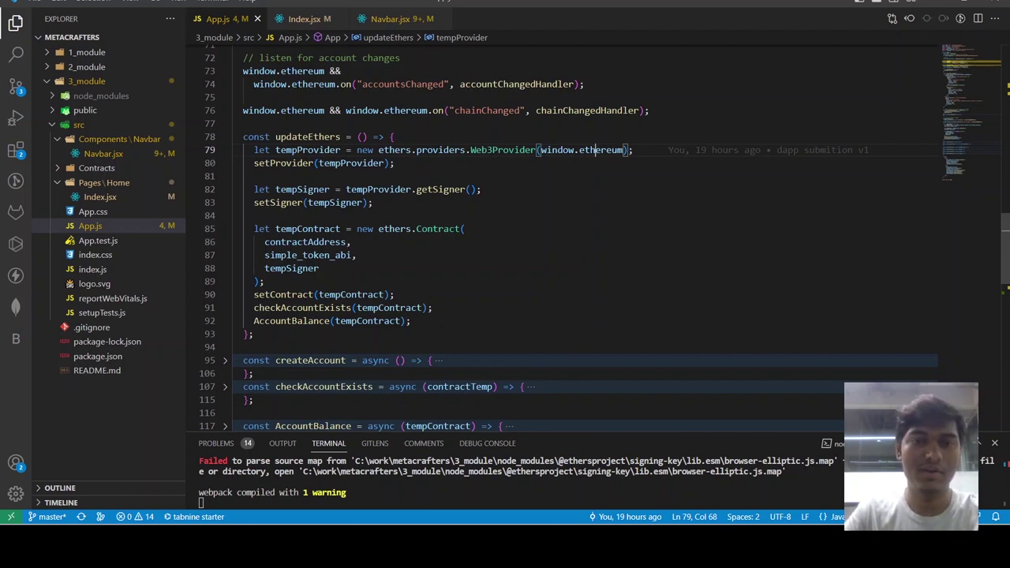
click(397, 229)
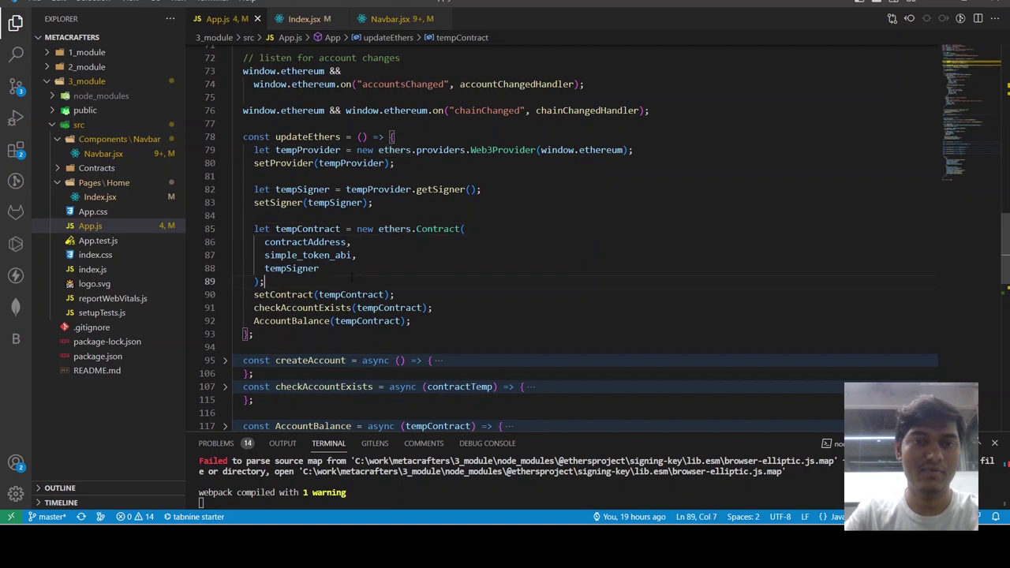
drag(390, 266, 236, 250)
double_click(316, 242)
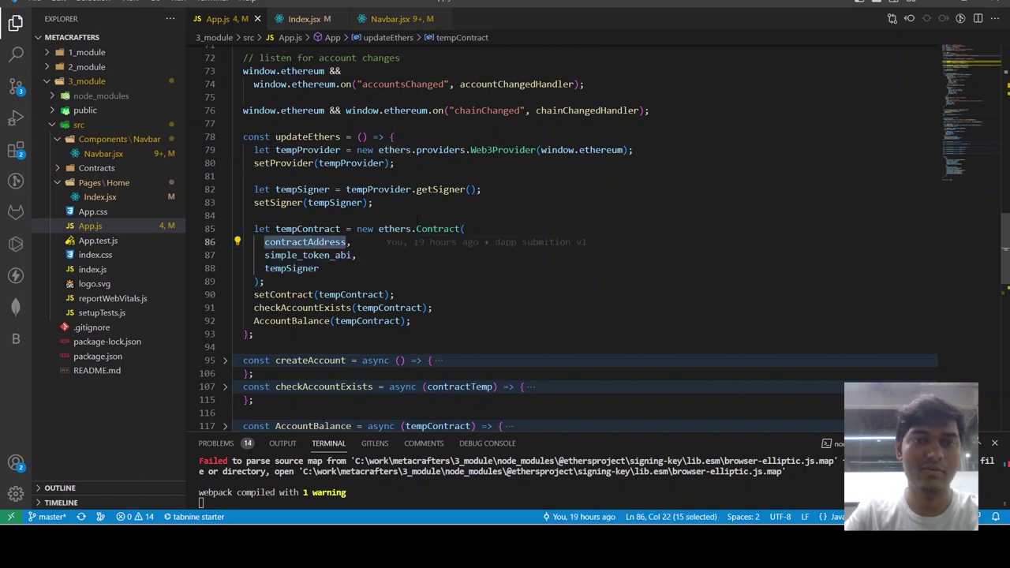
click(324, 255)
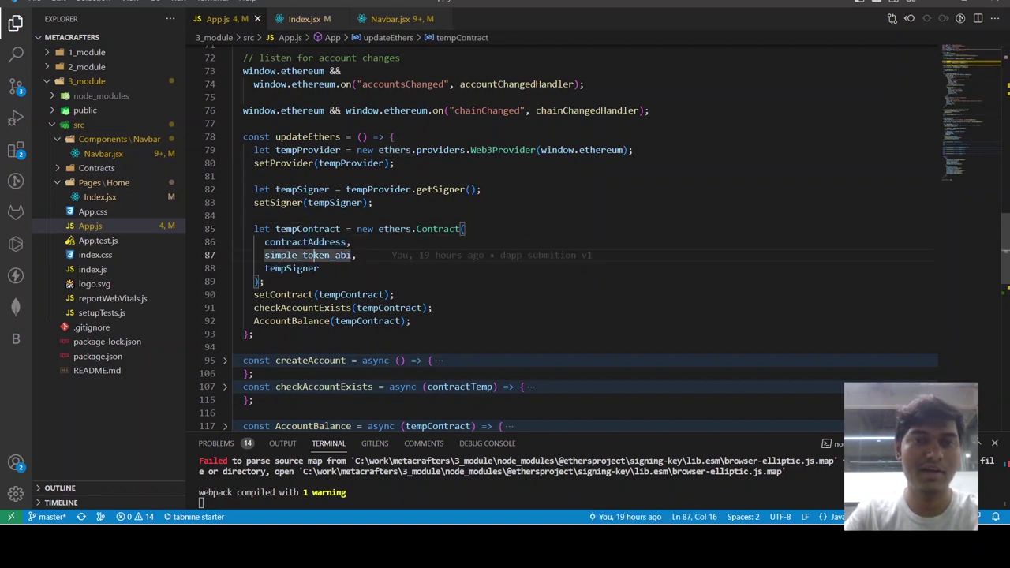
double_click(298, 268)
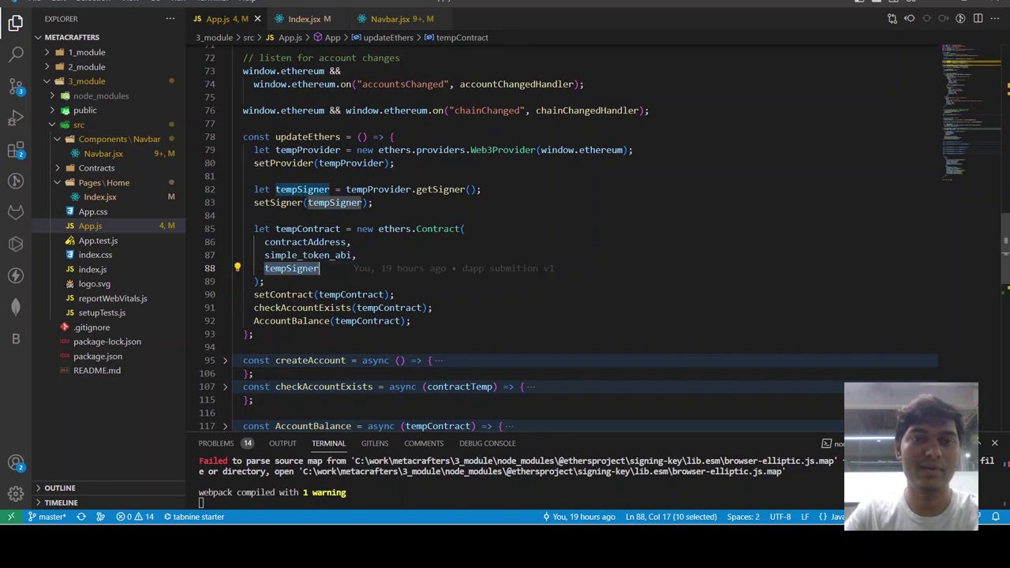
At the top of App.js, select the Bankapp contract address and its goerli comment
scroll(552, 236, up, 5)
scroll(553, 237, up, 2)
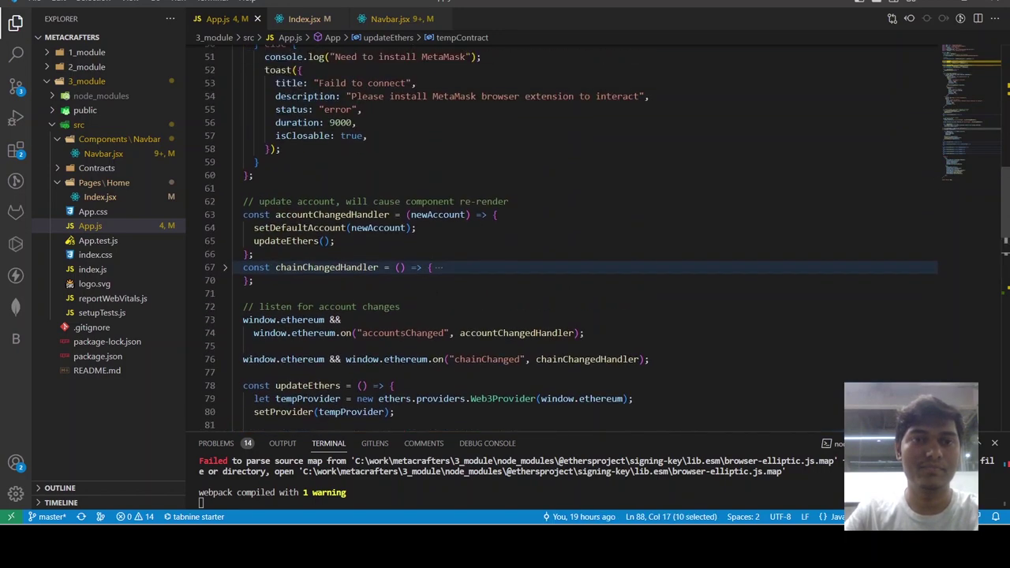
scroll(397, 201, up, 7)
scroll(397, 202, up, 10)
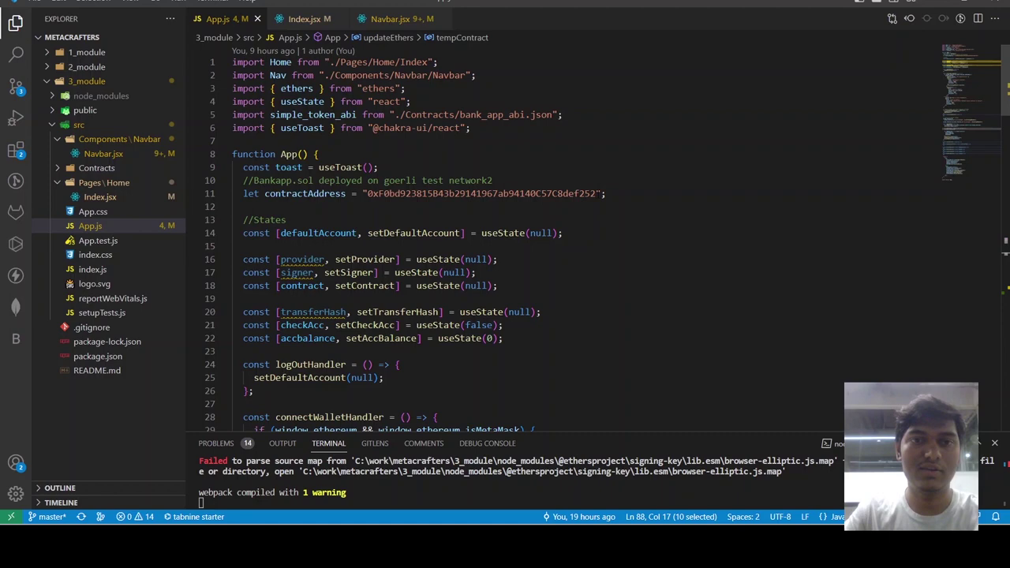
drag(606, 193, 248, 181)
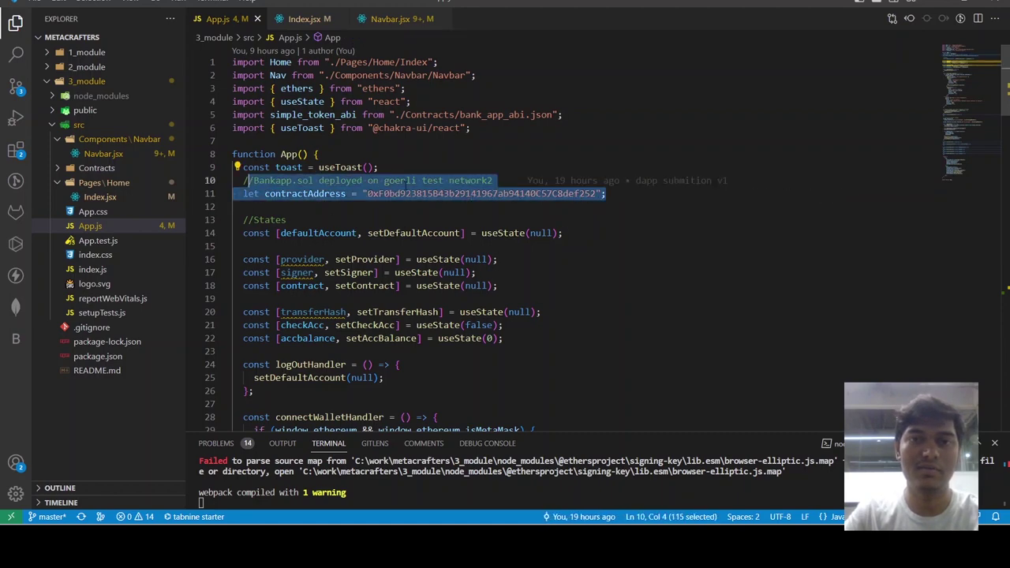
Scroll App.js down to the return JSX and highlight the <Nav> and <Home> components
click(555, 167)
scroll(555, 167, down, 1)
scroll(554, 167, down, 15)
scroll(554, 167, down, 9)
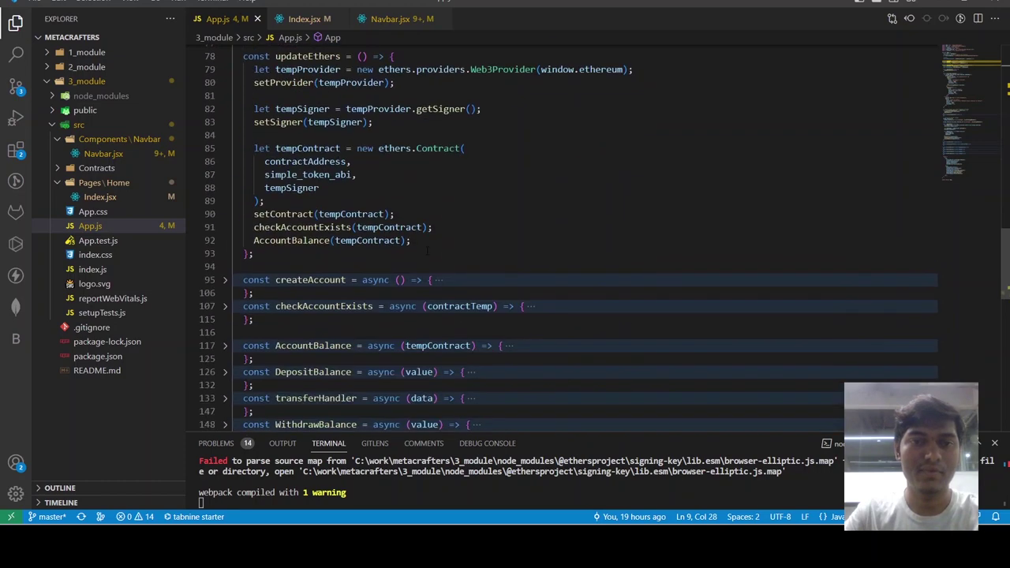
scroll(555, 167, down, 3)
scroll(554, 167, down, 1)
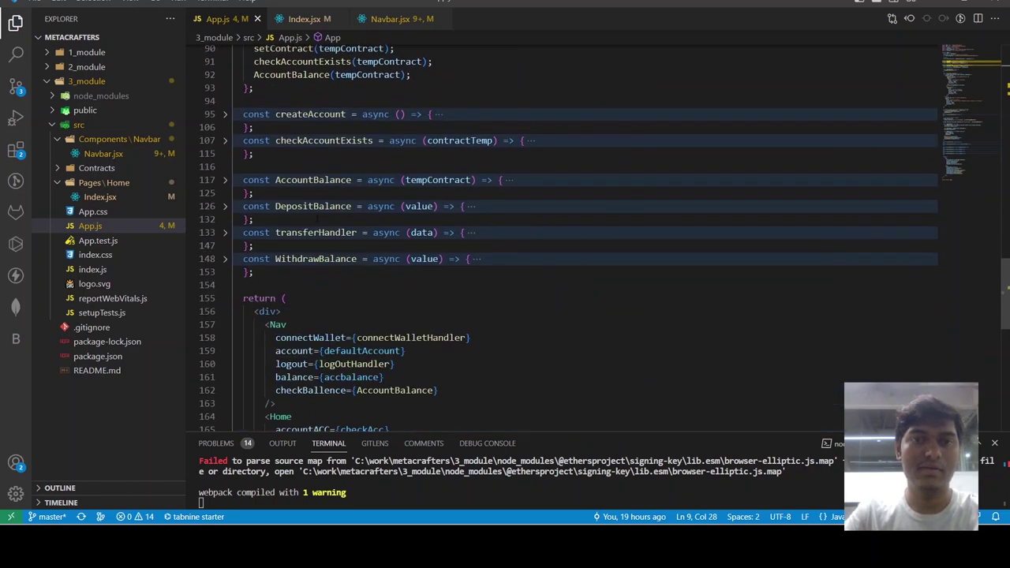
scroll(554, 168, down, 1)
scroll(555, 168, down, 2)
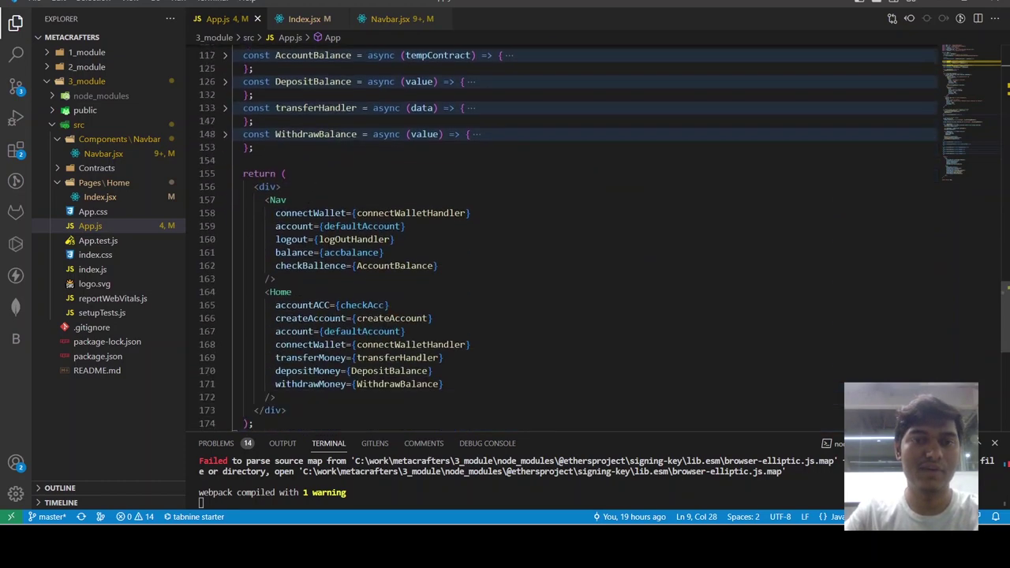
scroll(554, 167, down, 1)
click(280, 159)
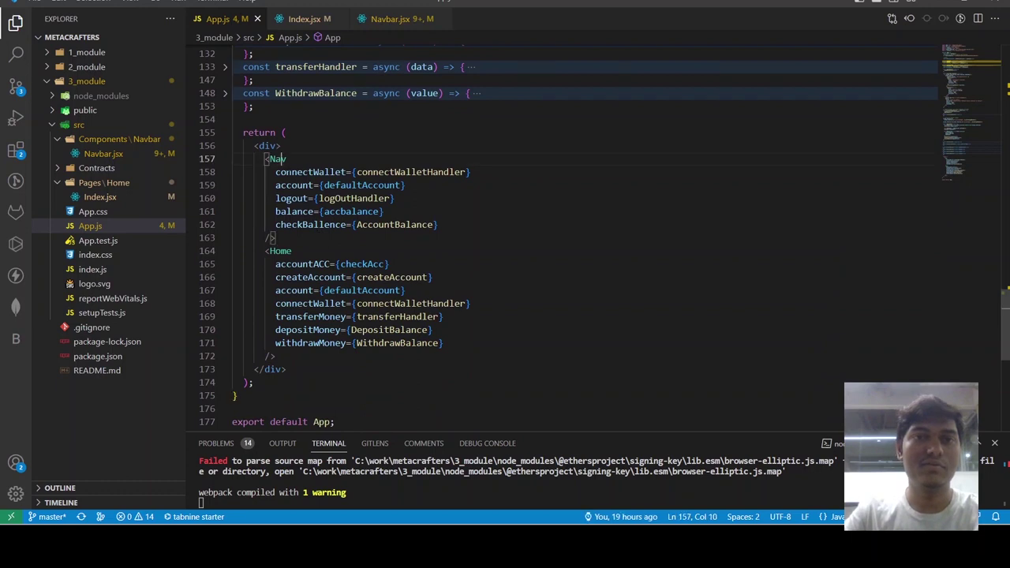
click(286, 251)
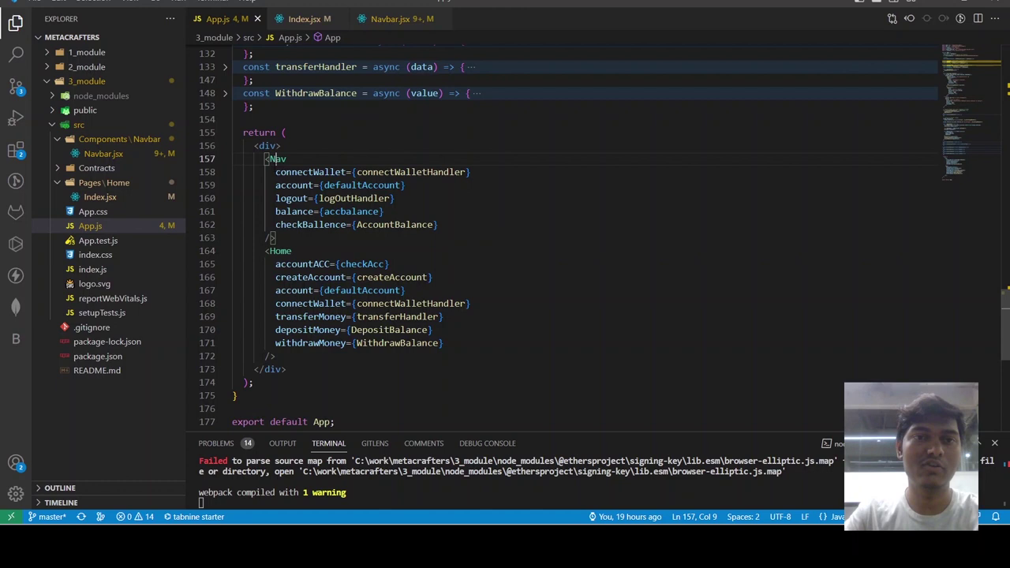
click(270, 251)
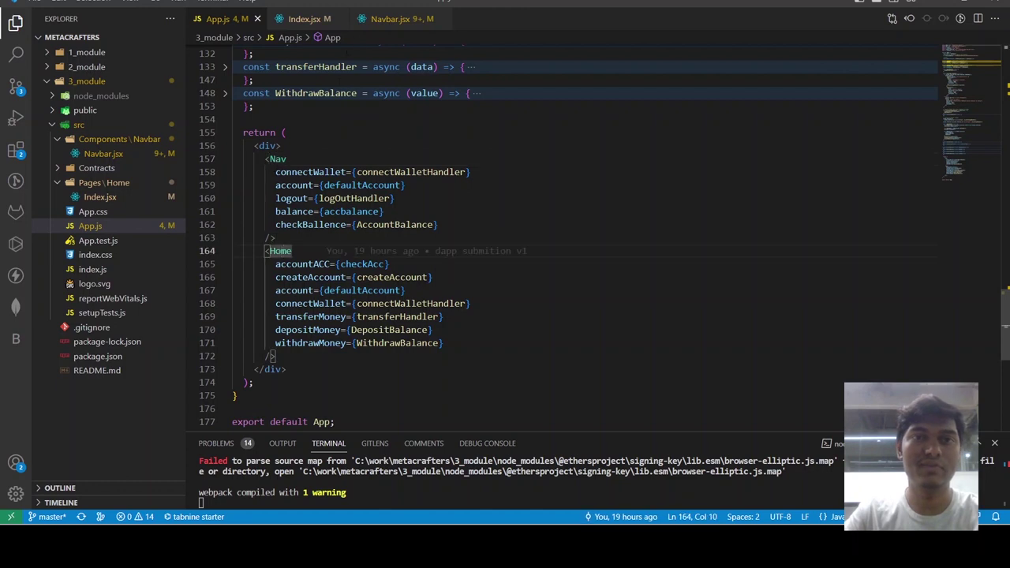
click(390, 19)
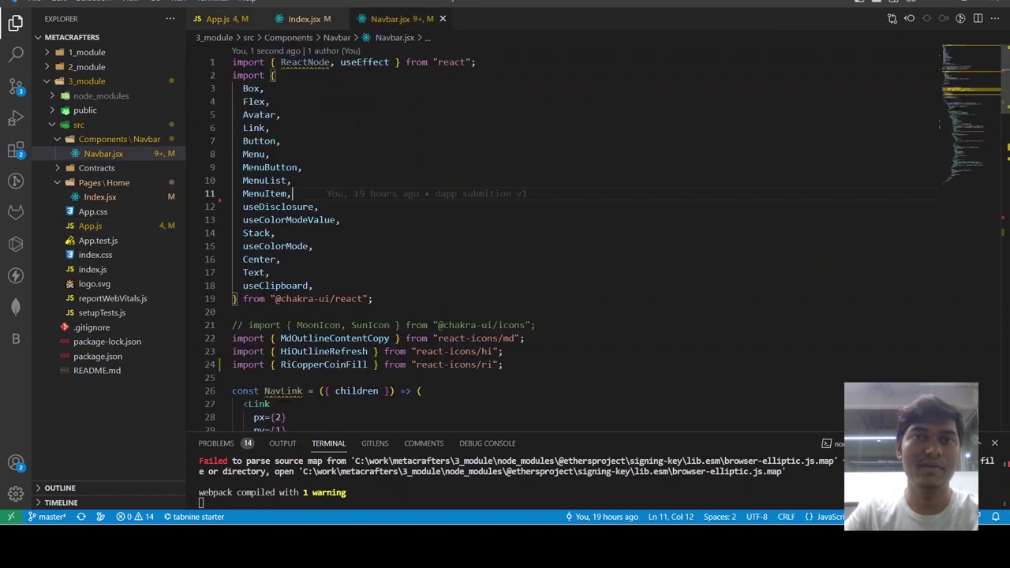
scroll(377, 169, down, 10)
scroll(375, 185, down, 10)
scroll(374, 201, down, 10)
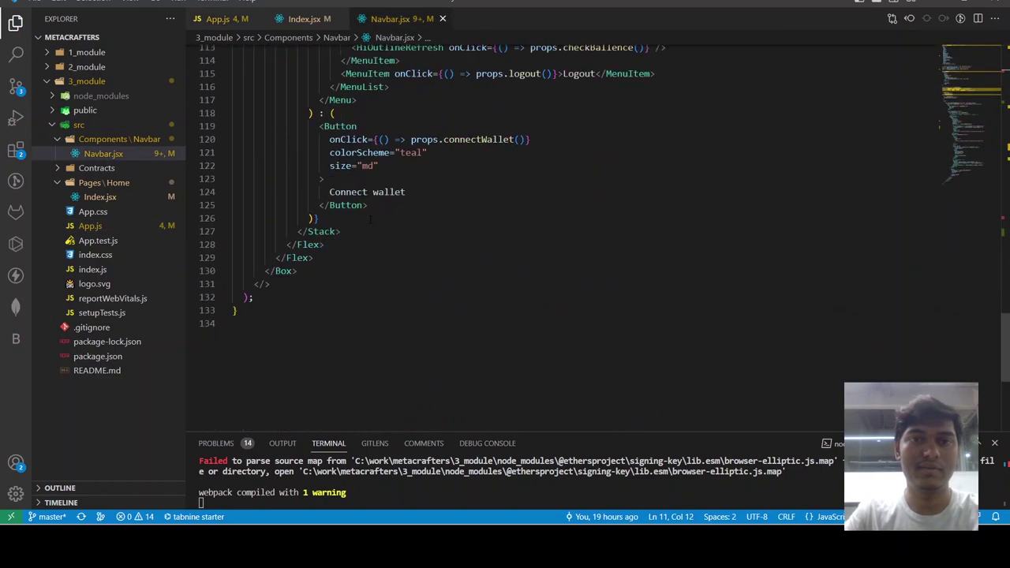
scroll(371, 225, down, 10)
scroll(371, 226, up, 15)
scroll(371, 227, up, 13)
scroll(370, 227, up, 12)
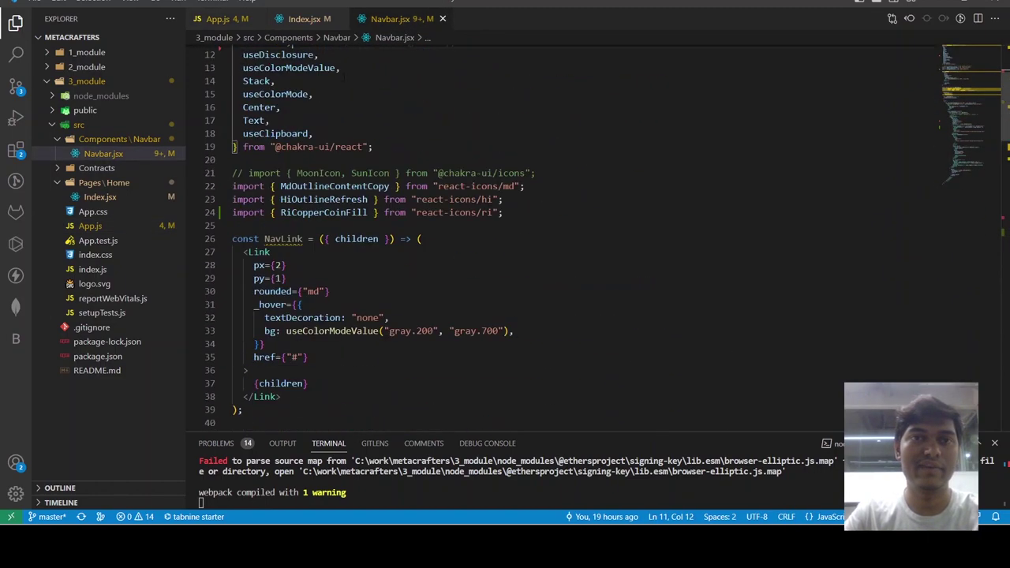
click(311, 23)
scroll(331, 259, down, 15)
scroll(331, 259, down, 12)
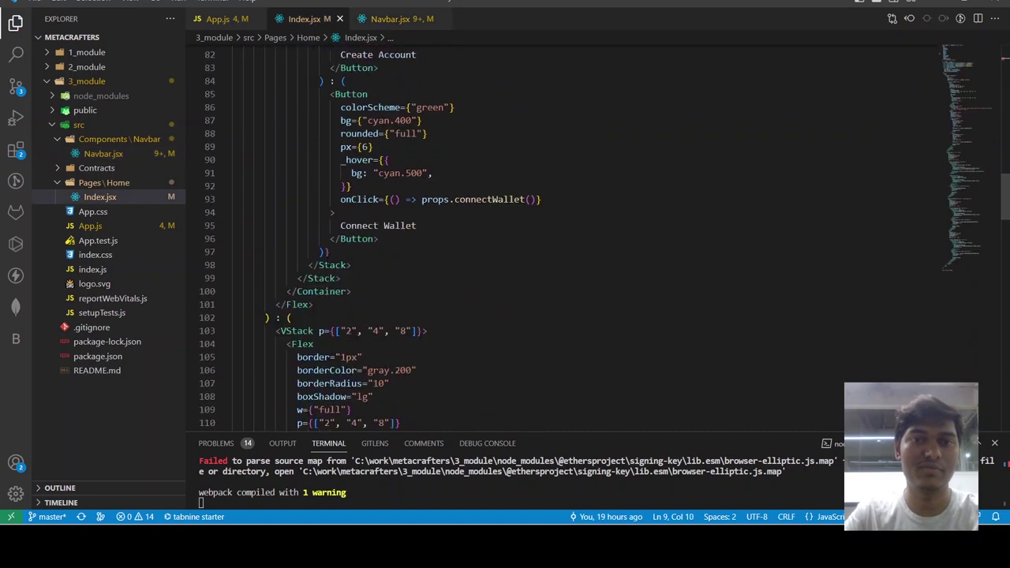
scroll(331, 259, down, 10)
scroll(331, 258, down, 10)
scroll(333, 257, down, 15)
scroll(336, 255, up, 6)
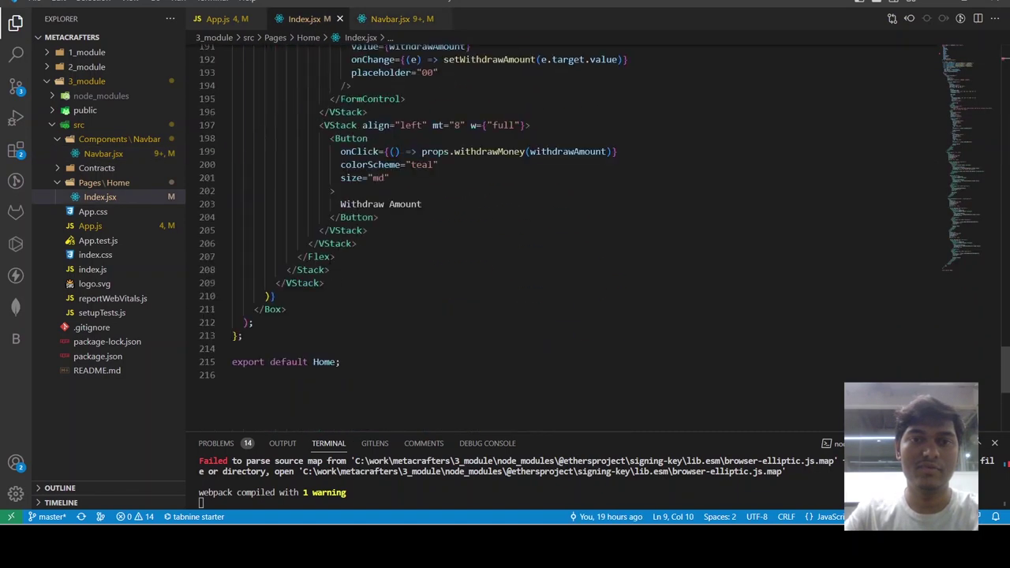
scroll(337, 253, up, 5)
scroll(334, 253, up, 10)
click(219, 18)
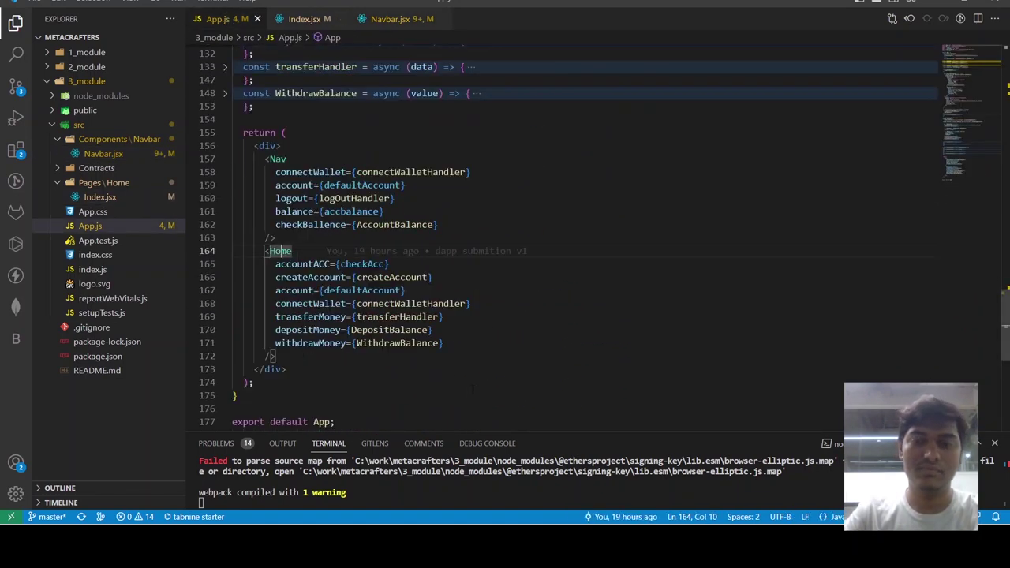